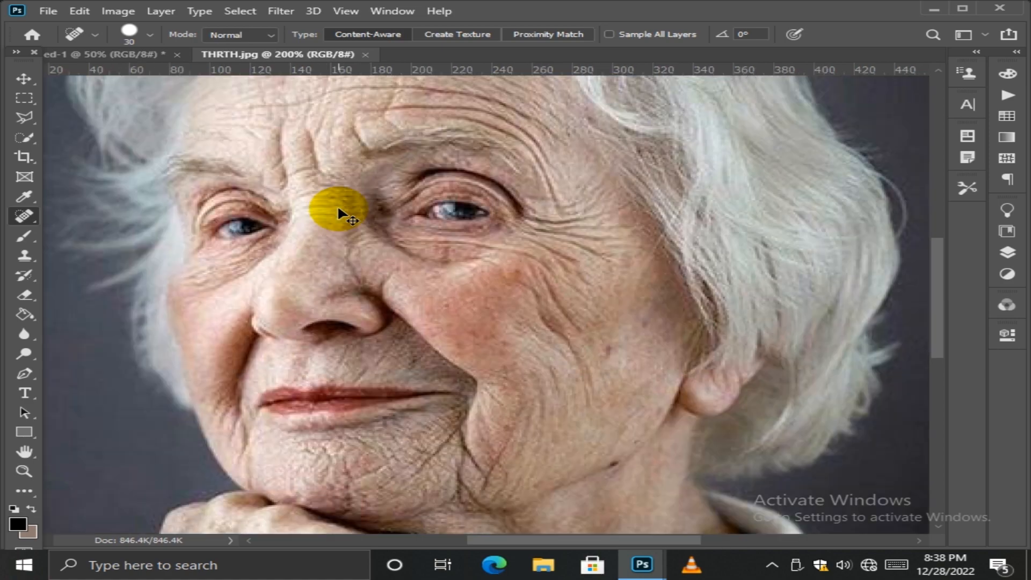
- Reduce the Spot Healing Brush to size 10 and heal the wrinkles on the lower cheek between the mouth fold and the jaw
scroll(361, 224, down, 3)
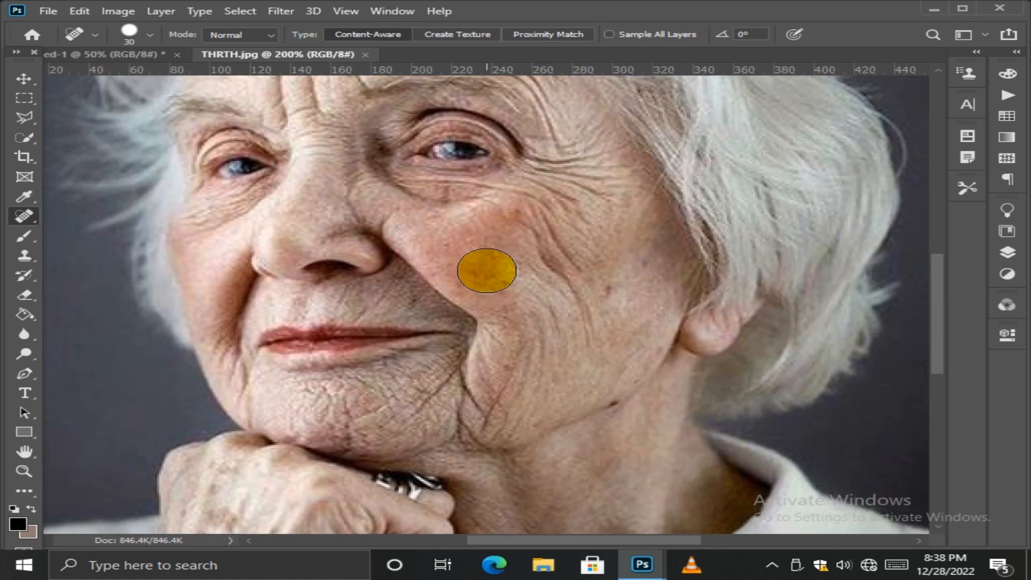
key(bracketleft)
key(bracketleft)
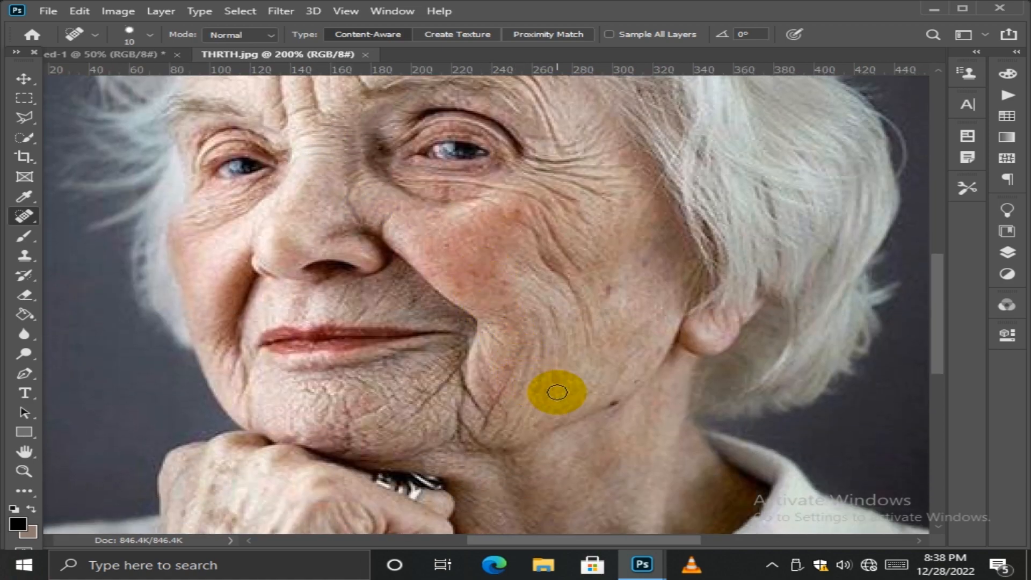
mouse_move(557, 392)
mouse_down()
mouse_move(533, 314)
mouse_move(530, 356)
mouse_move(505, 365)
mouse_move(524, 357)
mouse_move(519, 349)
mouse_move(486, 401)
mouse_move(501, 389)
mouse_move(488, 425)
mouse_move(529, 391)
mouse_move(528, 364)
mouse_move(504, 403)
mouse_up()
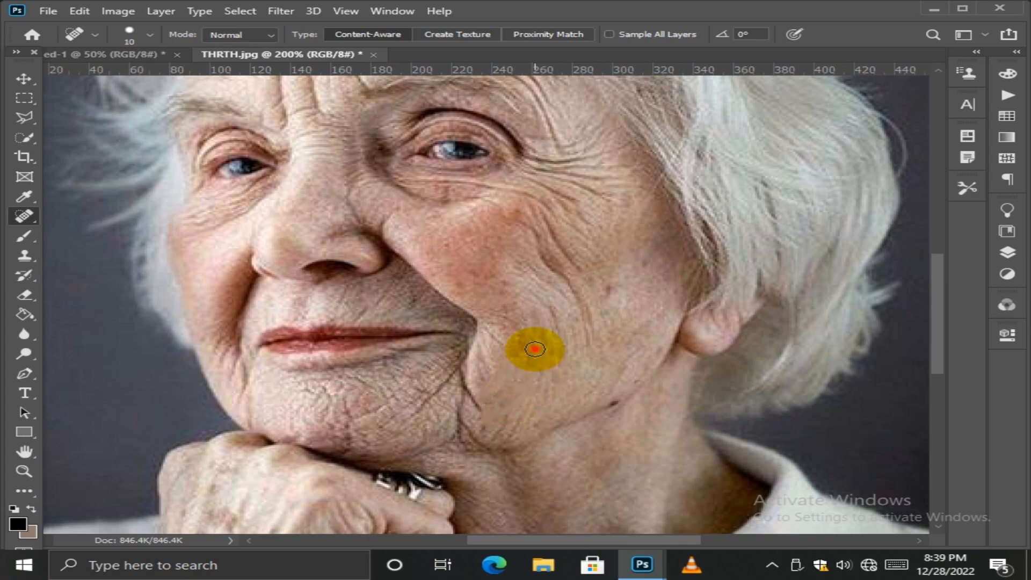
click(537, 361)
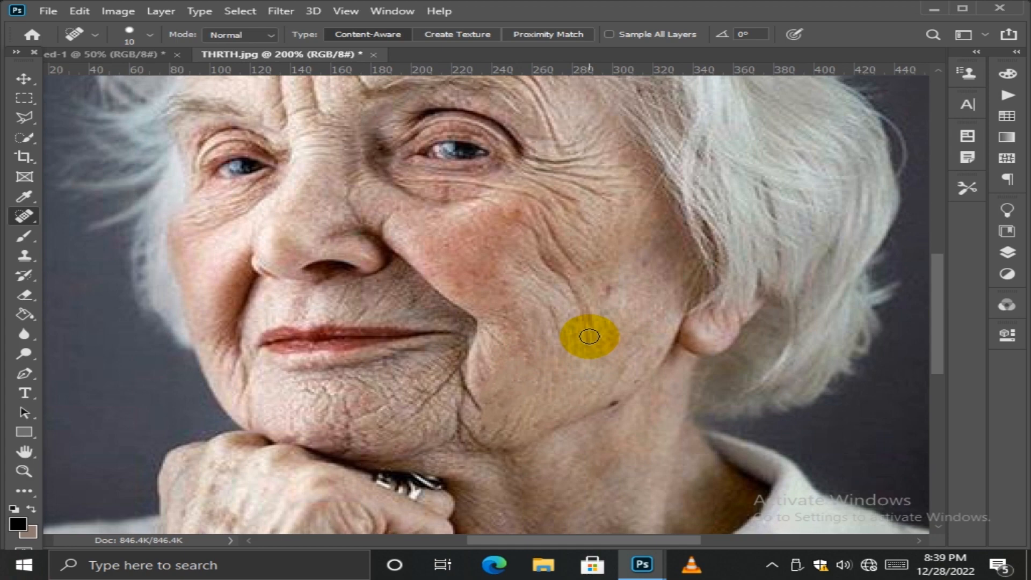
key(ctrl+minus)
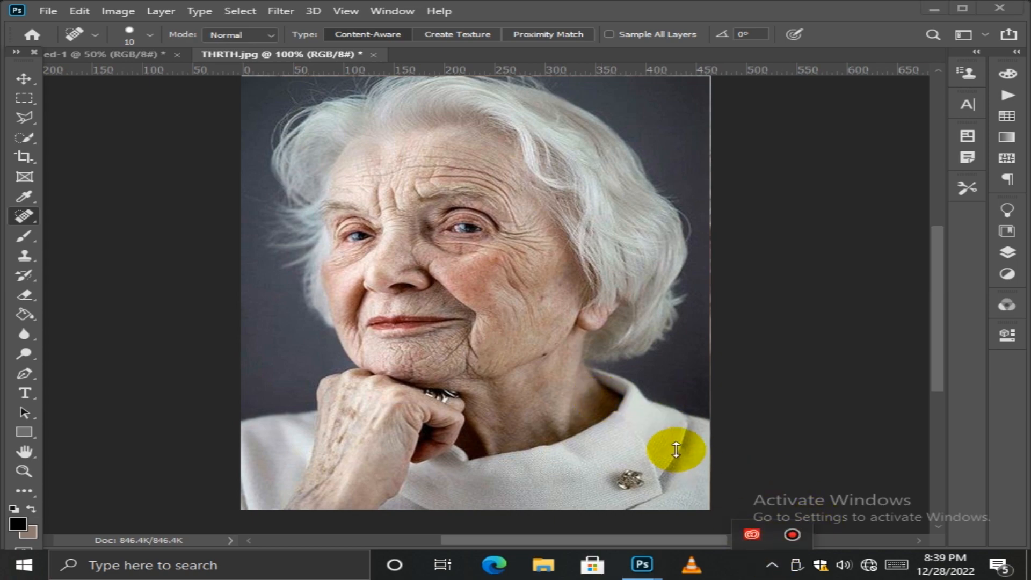
click(653, 396)
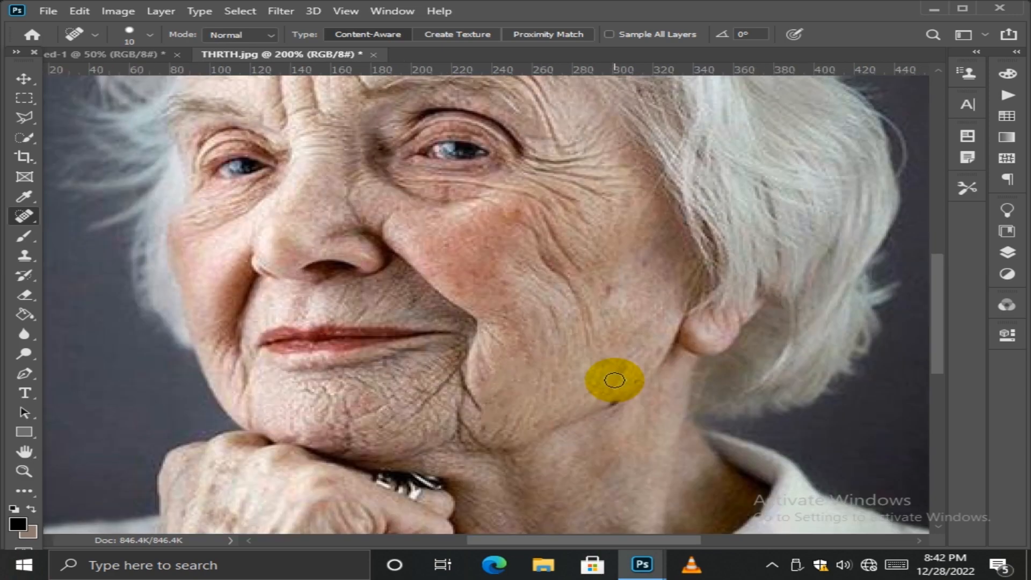
- Heal the long diagonal crease and the small spots across the middle of the cheek toward the visible ear
click(588, 336)
mouse_move(588, 337)
mouse_down()
mouse_move(587, 312)
mouse_move(590, 347)
mouse_up()
click(581, 298)
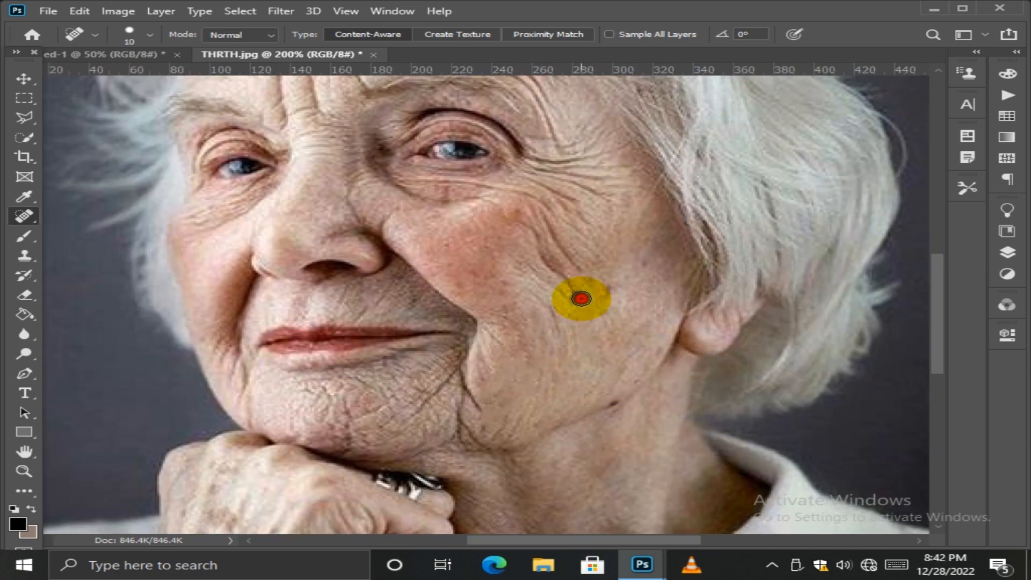
click(575, 291)
click(565, 283)
click(560, 274)
click(549, 261)
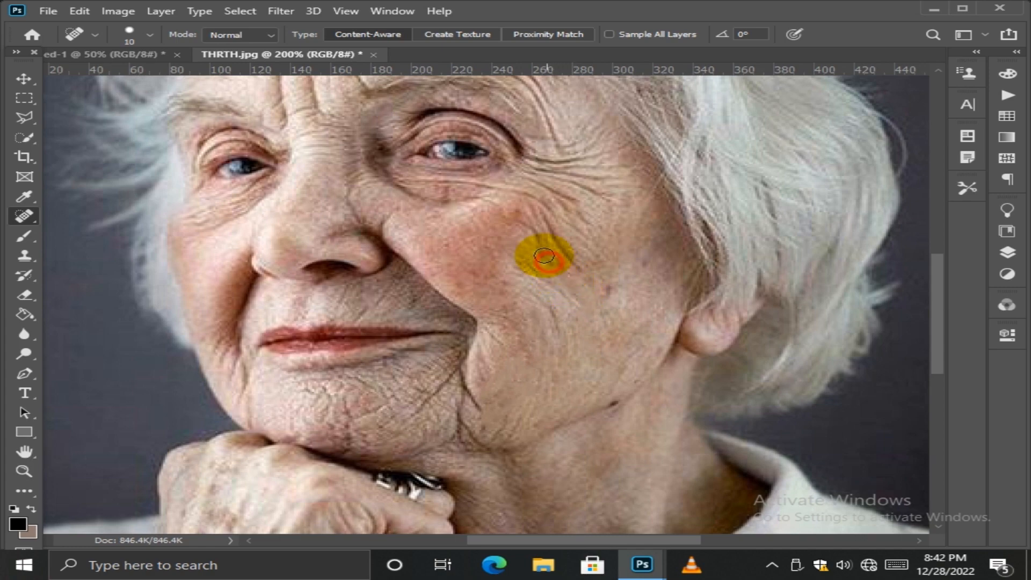
click(565, 289)
click(580, 302)
click(610, 291)
click(606, 315)
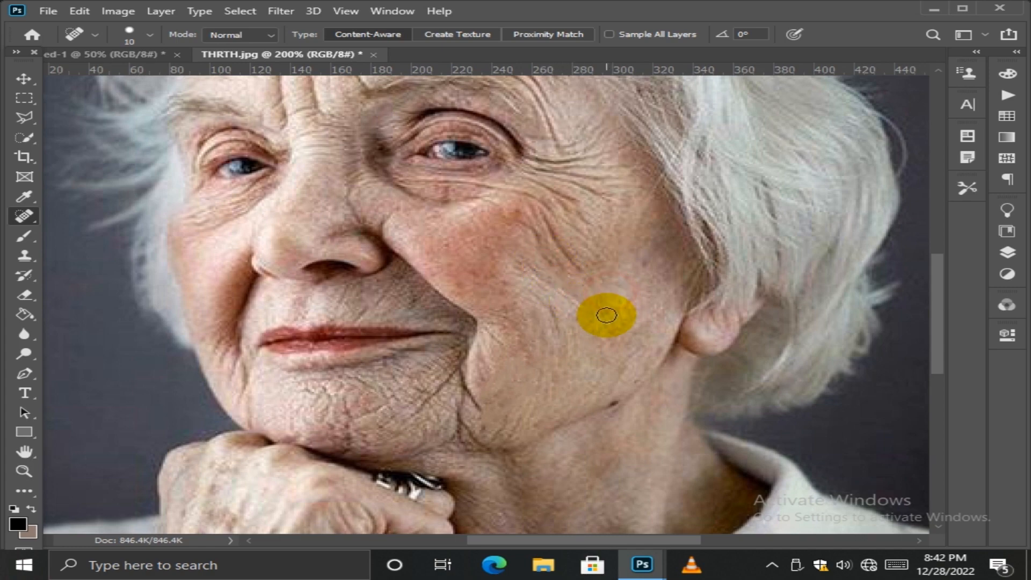
- Heal the fine vertical lines and blemishes from the mid cheek down to the jaw beside the chin
click(601, 334)
click(554, 320)
click(553, 320)
click(553, 338)
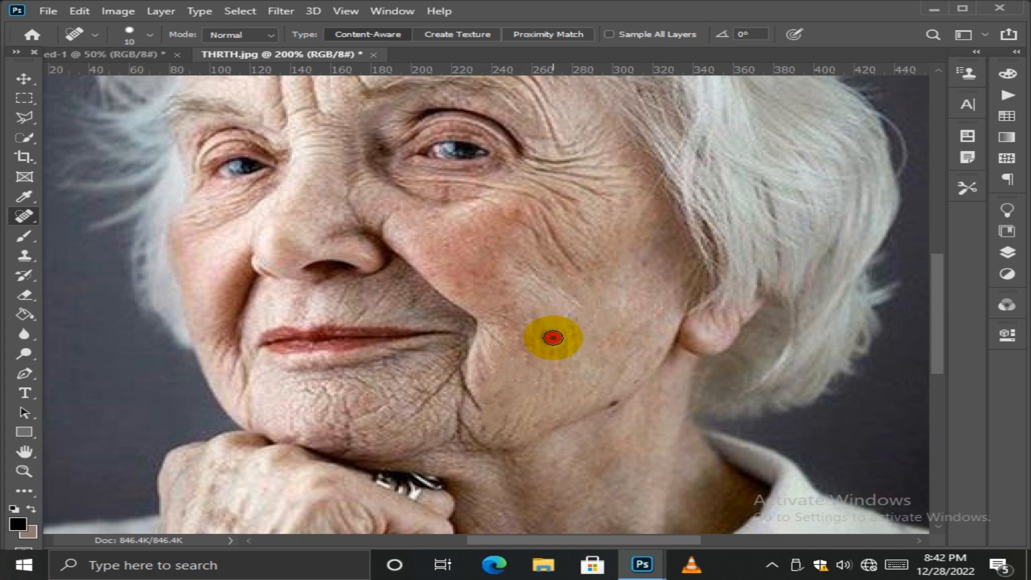
click(563, 324)
click(557, 353)
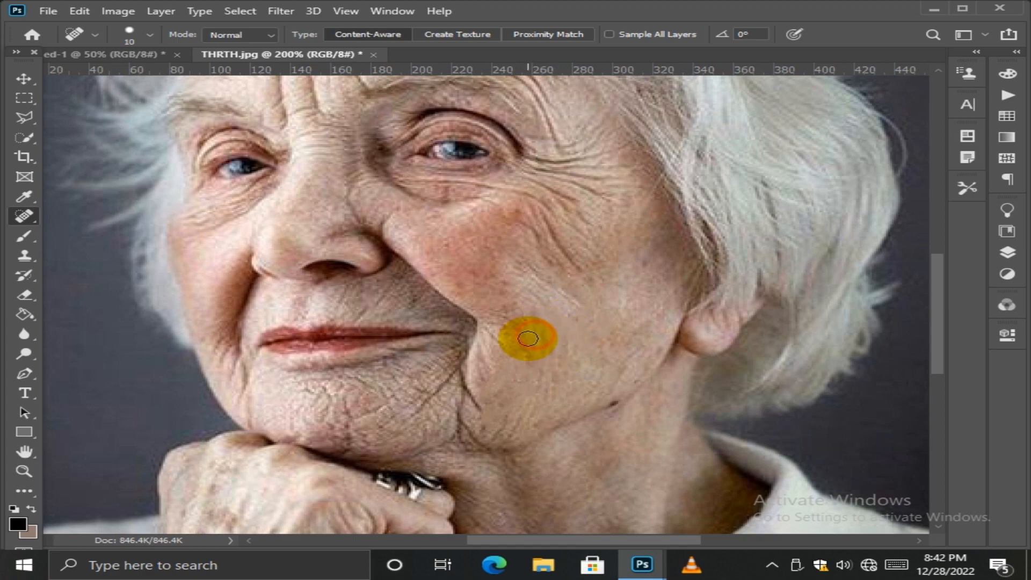
click(531, 369)
click(543, 388)
click(529, 411)
click(520, 424)
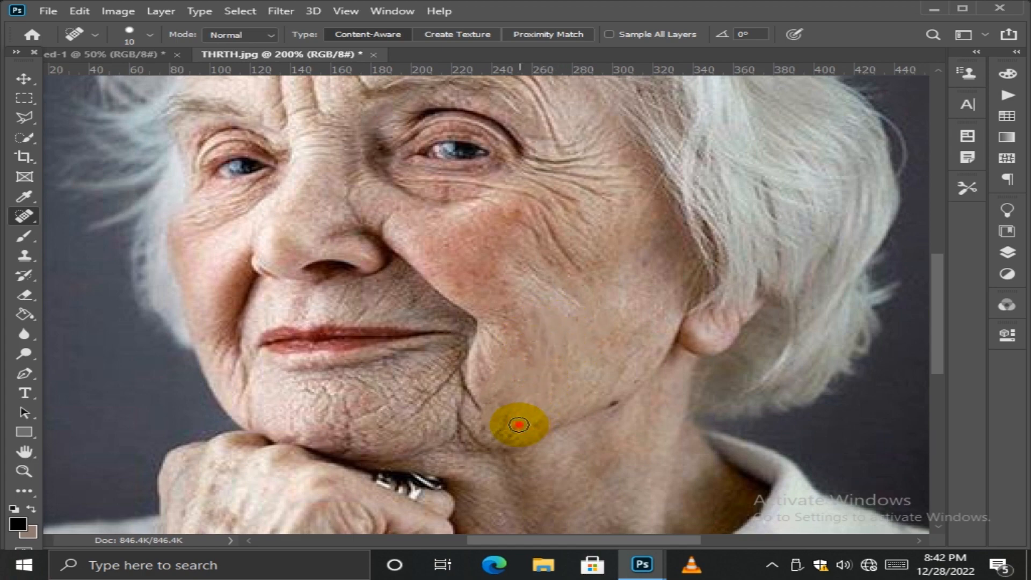
click(490, 417)
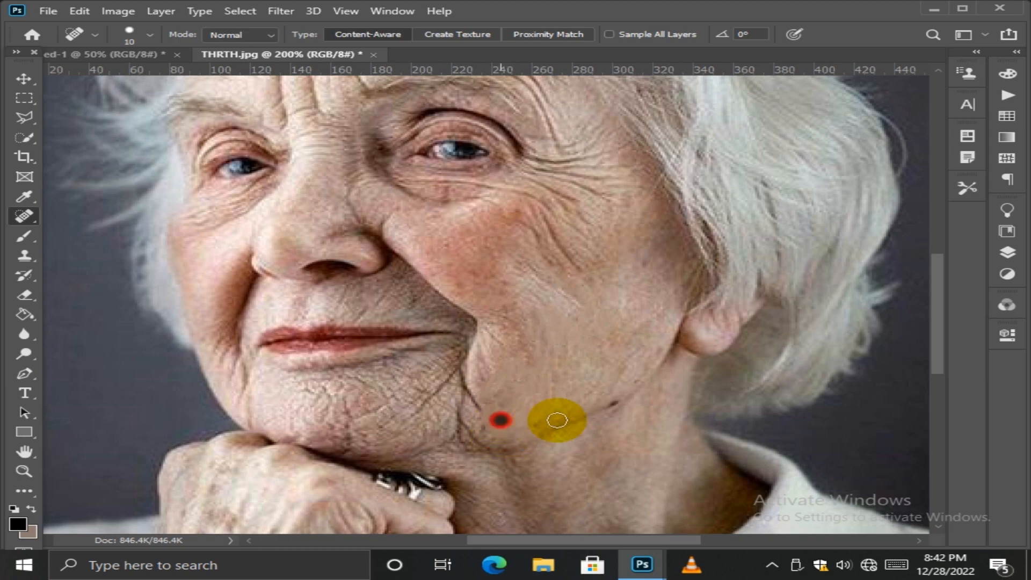
- Remove the dark mole on the jawline and heal the blemishes on the cheek just in front of the earlobe
click(613, 401)
click(627, 375)
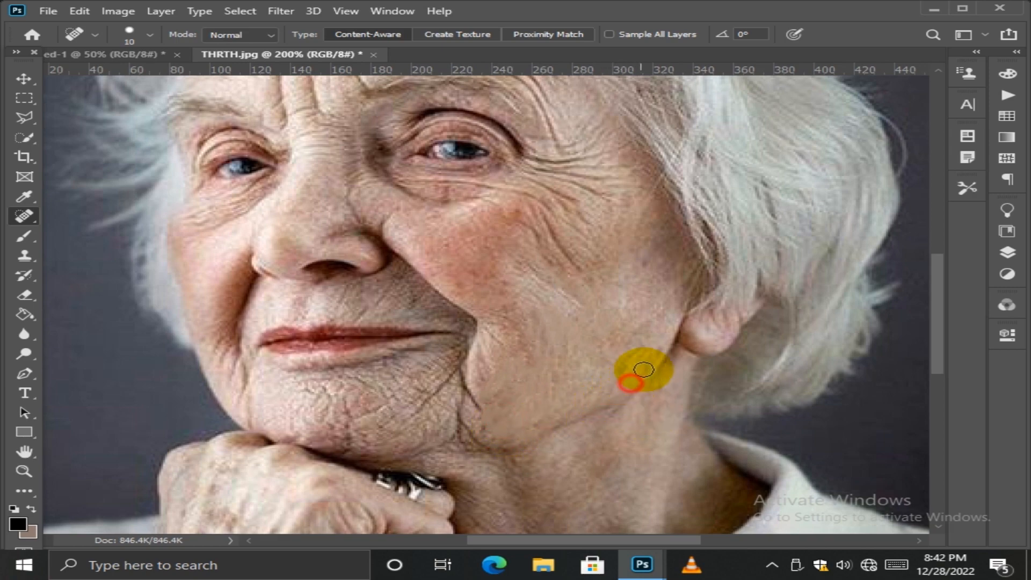
click(651, 348)
click(617, 361)
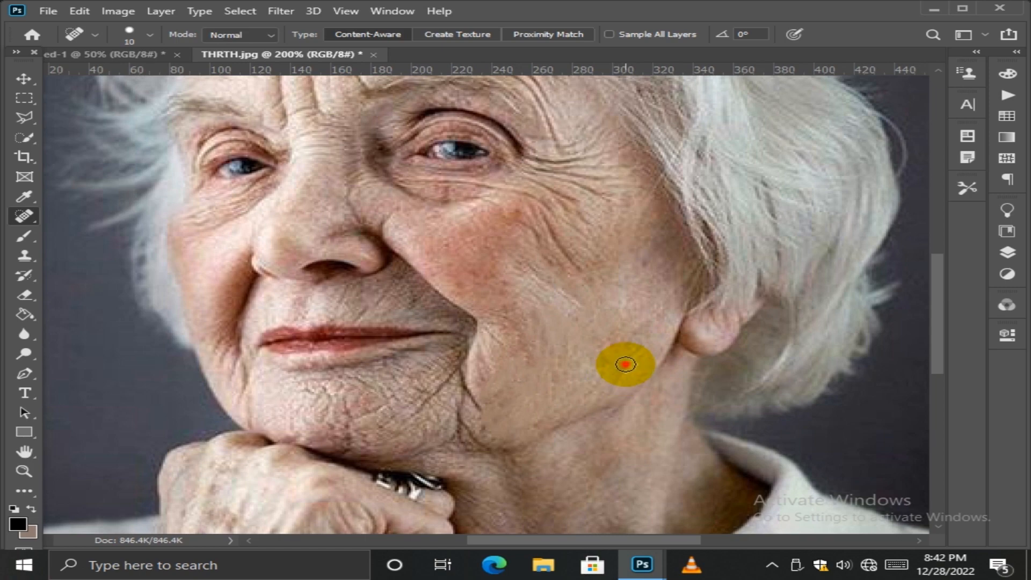
click(632, 337)
click(605, 338)
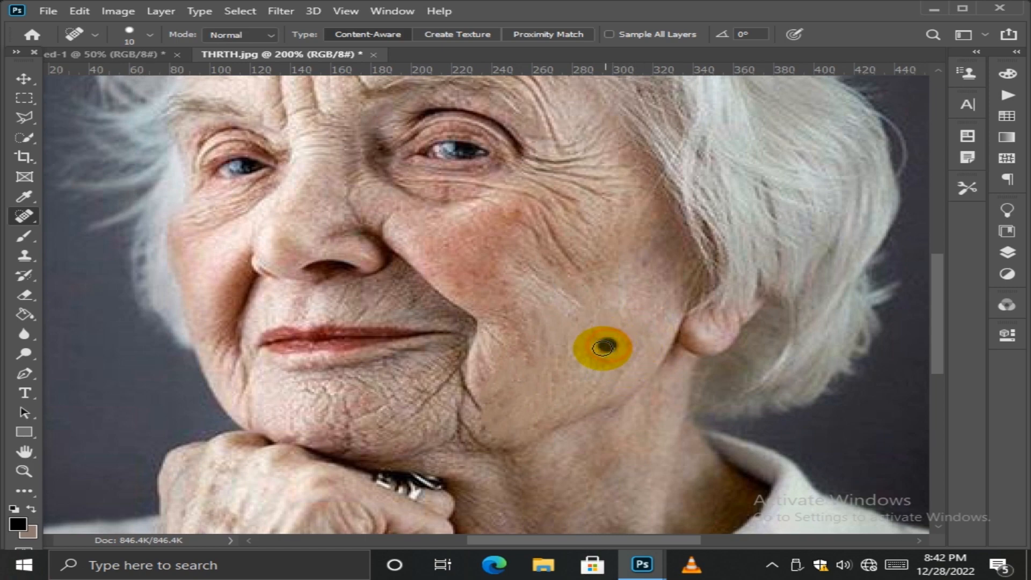
- Heal the remaining lines and uneven skin on the cheek right beside the corner of the mouth
click(530, 360)
click(523, 341)
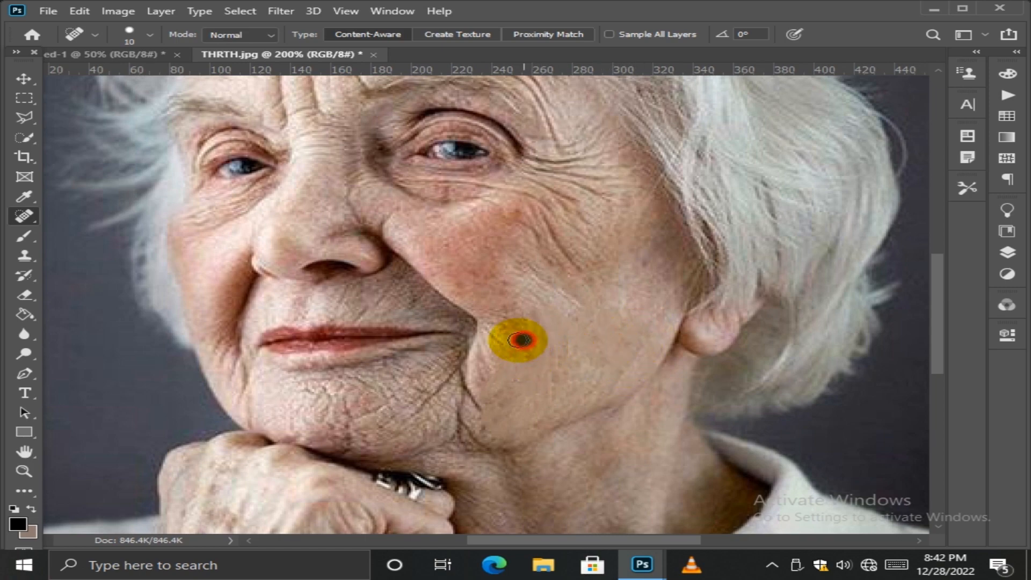
click(503, 340)
click(487, 336)
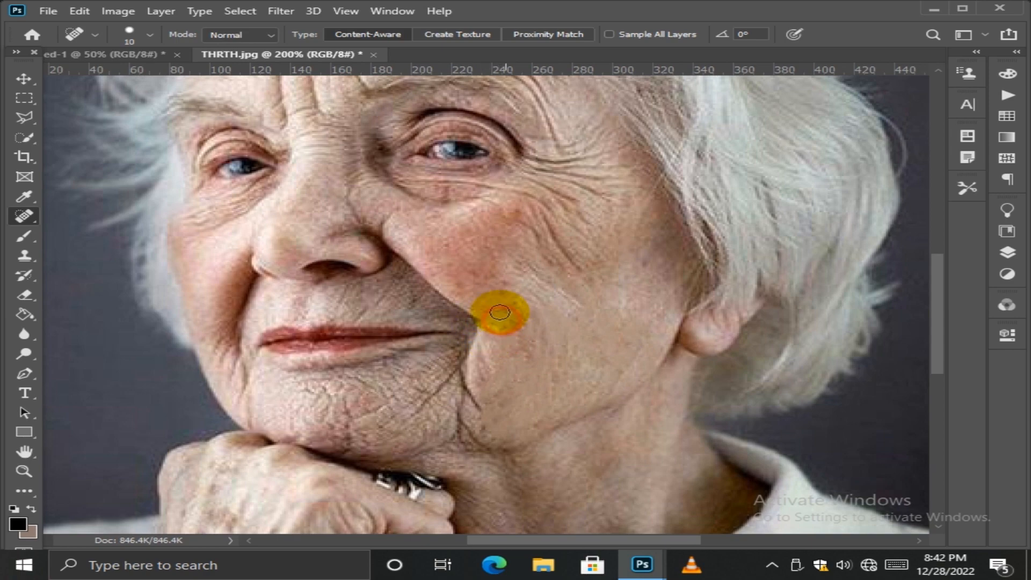
click(518, 319)
click(517, 334)
click(527, 353)
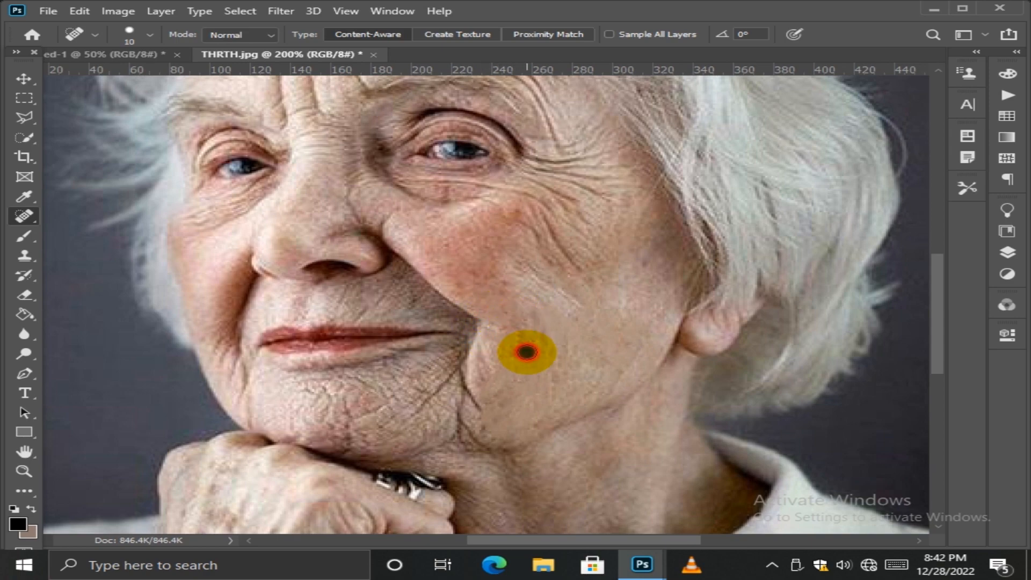
click(502, 328)
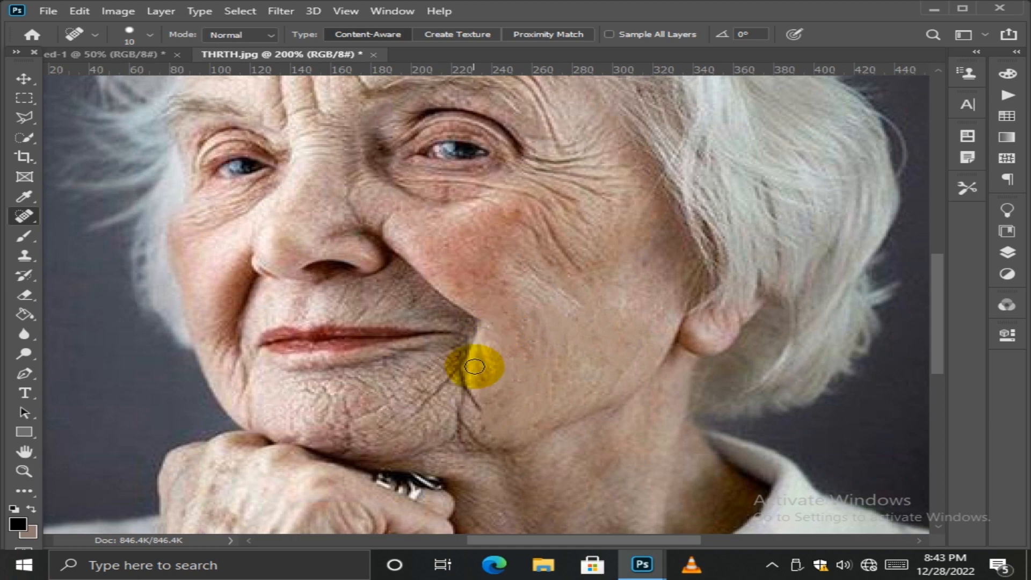
- Heal the curved creases on the upper cheek next to the reddened area, including the light streaks below them
click(574, 260)
drag(574, 260, 543, 214)
click(566, 253)
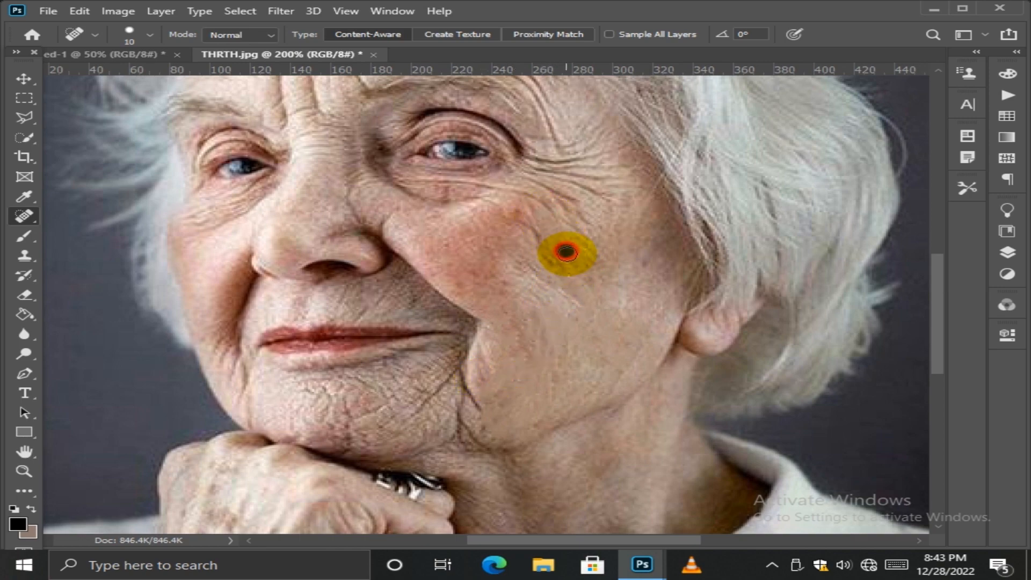
mouse_move(538, 255)
mouse_down()
mouse_move(539, 235)
mouse_move(516, 216)
mouse_move(522, 205)
mouse_move(558, 265)
mouse_up()
drag(582, 299, 557, 290)
mouse_move(527, 259)
mouse_down()
mouse_move(545, 277)
mouse_move(524, 270)
mouse_up()
click(509, 269)
click(508, 286)
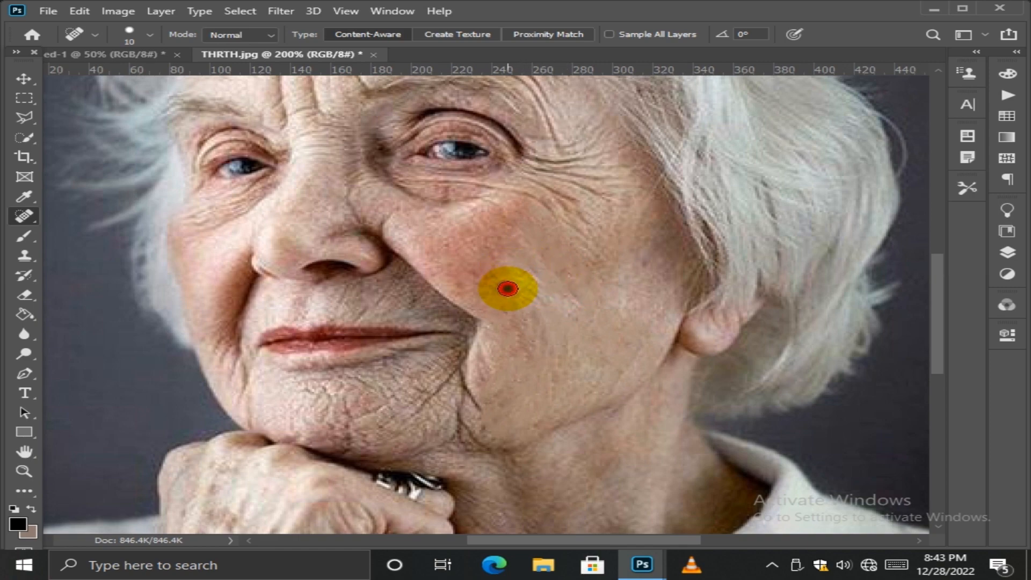
click(595, 268)
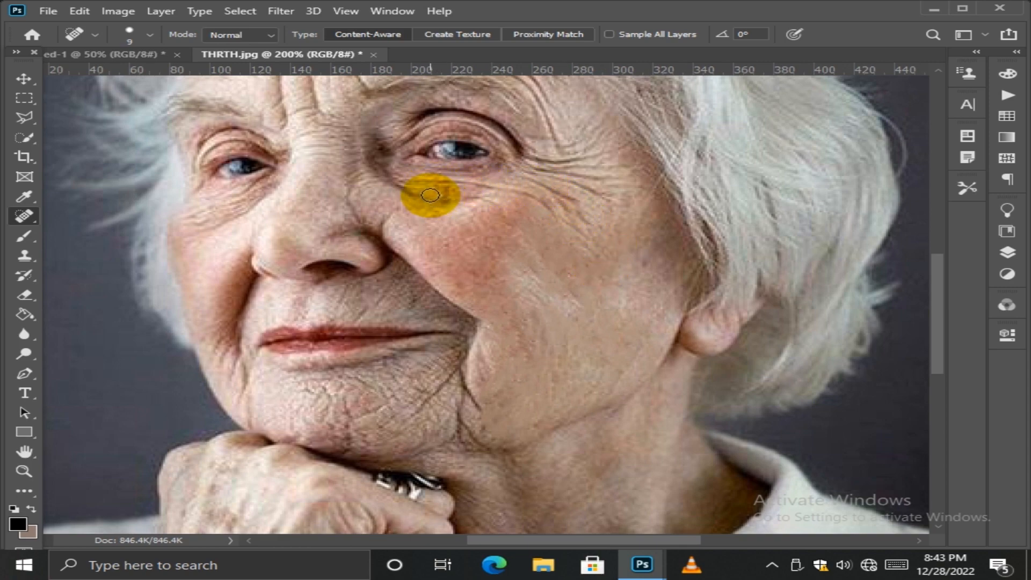
- Use a size 8 healing brush to remove the lines under the eye and the curved creases on the upper cheek
key(ctrl+plus)
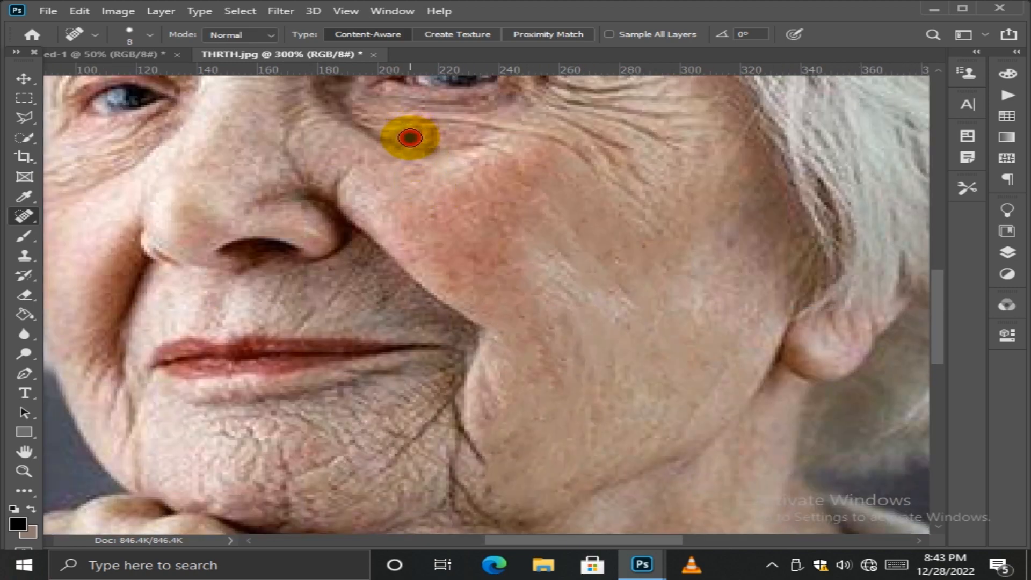
mouse_move(411, 137)
mouse_down()
mouse_move(368, 122)
mouse_move(509, 127)
mouse_move(395, 118)
mouse_move(468, 119)
mouse_move(429, 150)
mouse_move(427, 139)
mouse_up()
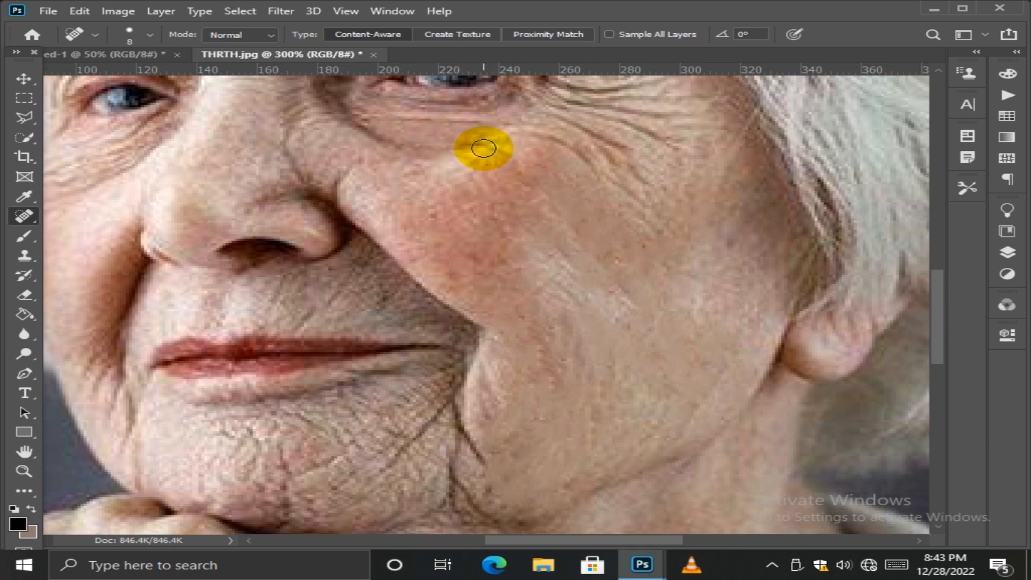
mouse_move(525, 136)
mouse_down()
mouse_move(562, 145)
mouse_move(628, 191)
mouse_move(617, 193)
mouse_move(575, 158)
mouse_move(603, 152)
mouse_move(634, 172)
mouse_move(652, 203)
mouse_move(628, 224)
mouse_move(655, 231)
mouse_move(631, 194)
mouse_up()
click(616, 145)
click(601, 140)
click(576, 128)
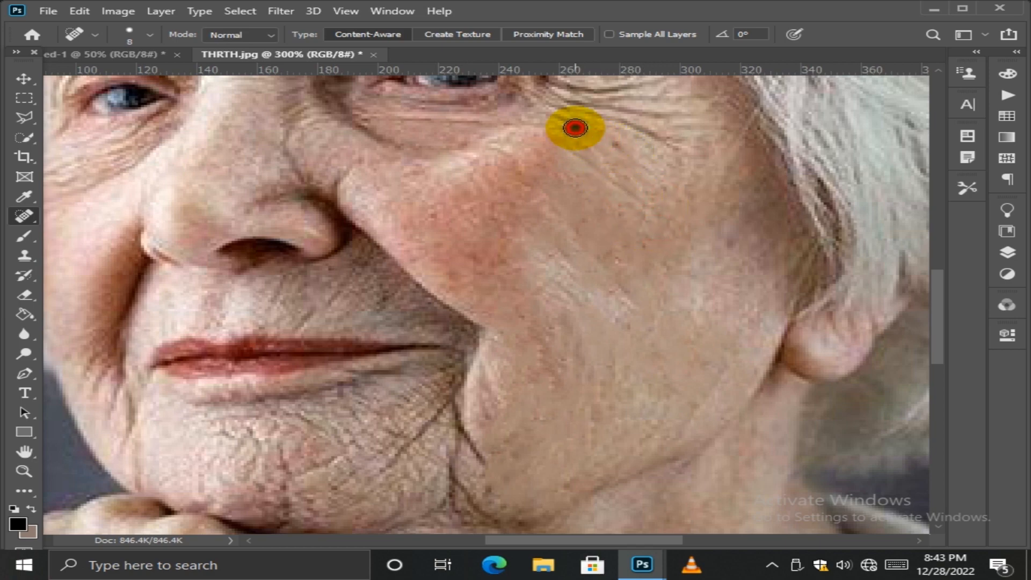
click(566, 123)
click(606, 142)
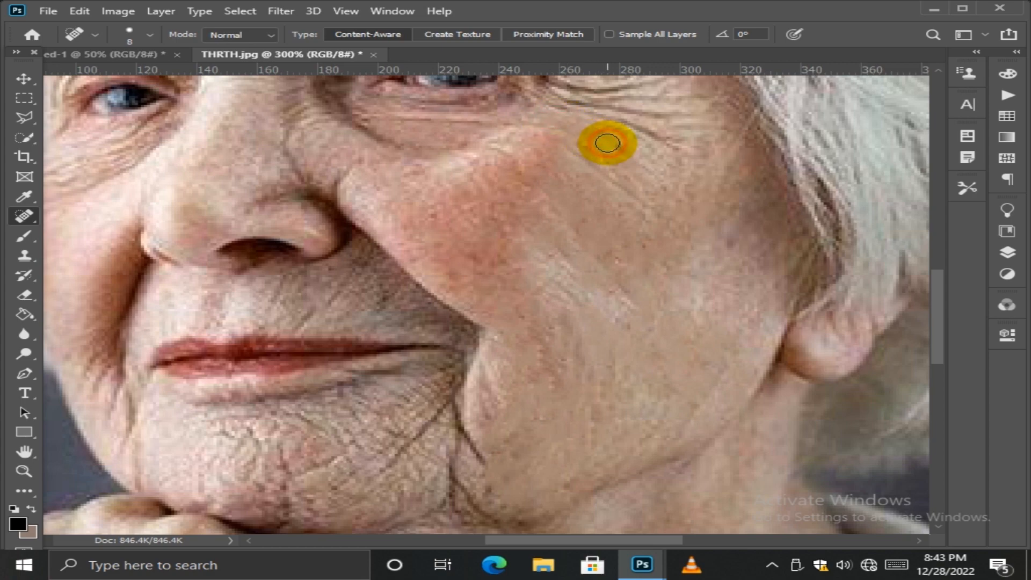
click(629, 150)
- Heal the lower crow's-feet lines running from the outer eye corner toward the temple
scroll(689, 186, up, 2)
click(692, 207)
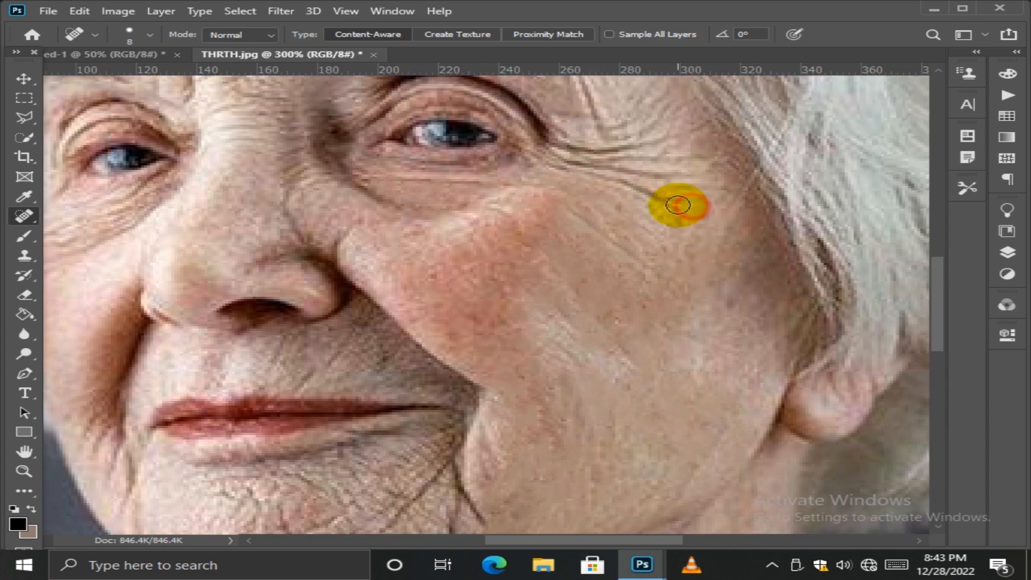
click(610, 184)
click(583, 179)
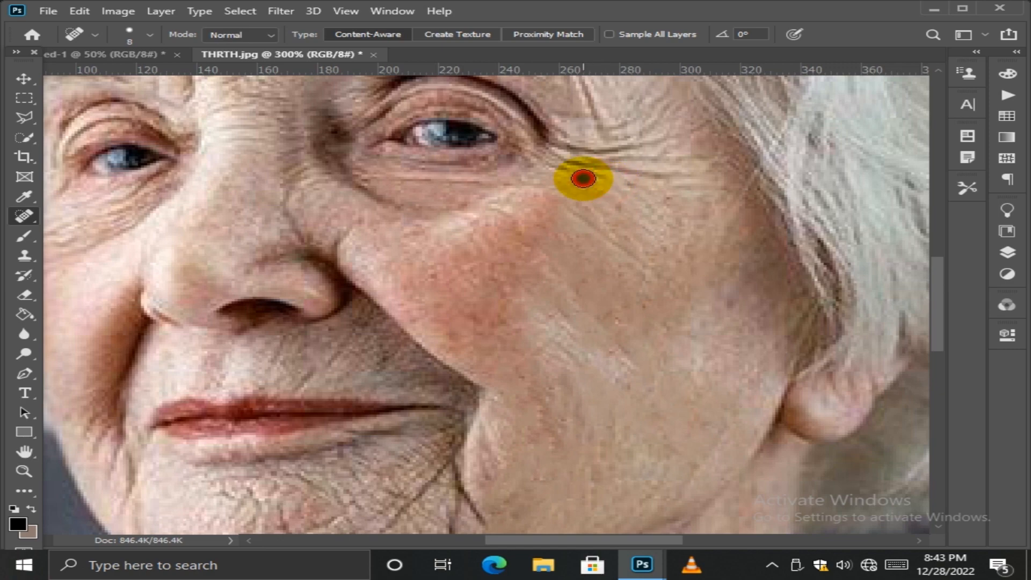
click(559, 167)
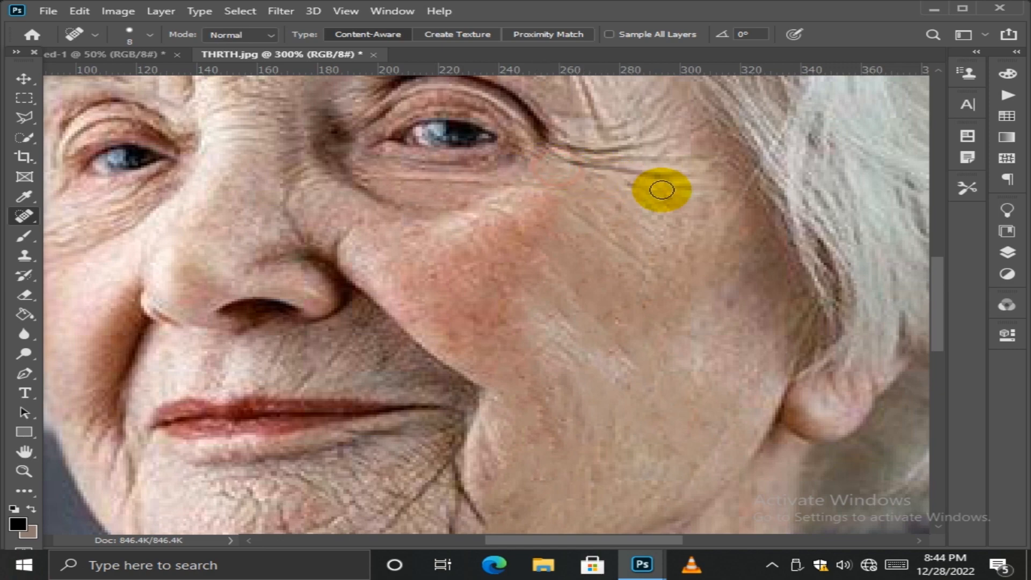
click(626, 184)
- Heal the fine lines and dark patches on the side of the face between the cheek and the hairline
mouse_move(679, 198)
mouse_down()
mouse_move(666, 198)
mouse_move(702, 221)
mouse_move(697, 261)
mouse_up()
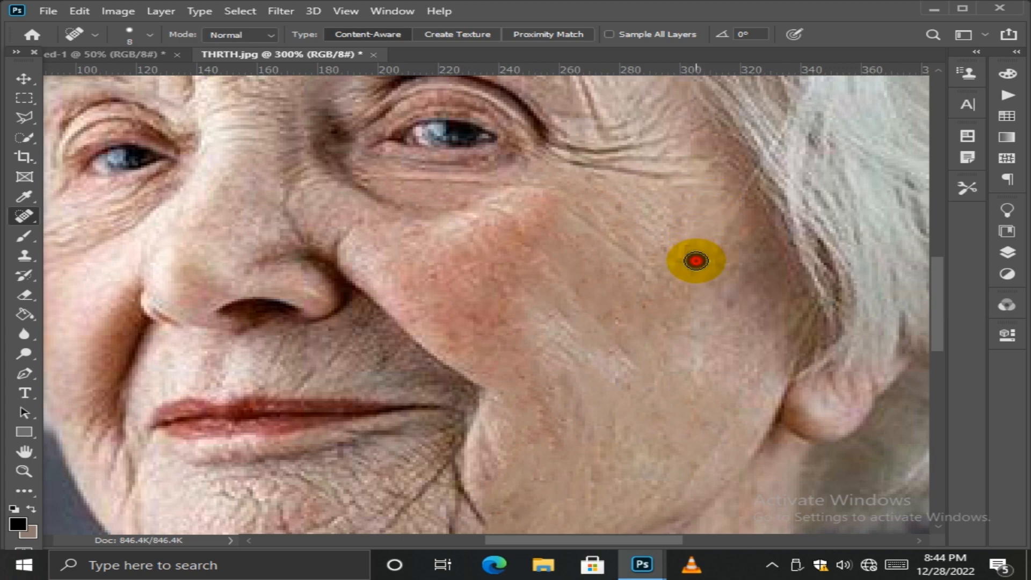
click(695, 277)
click(734, 238)
click(736, 278)
click(733, 292)
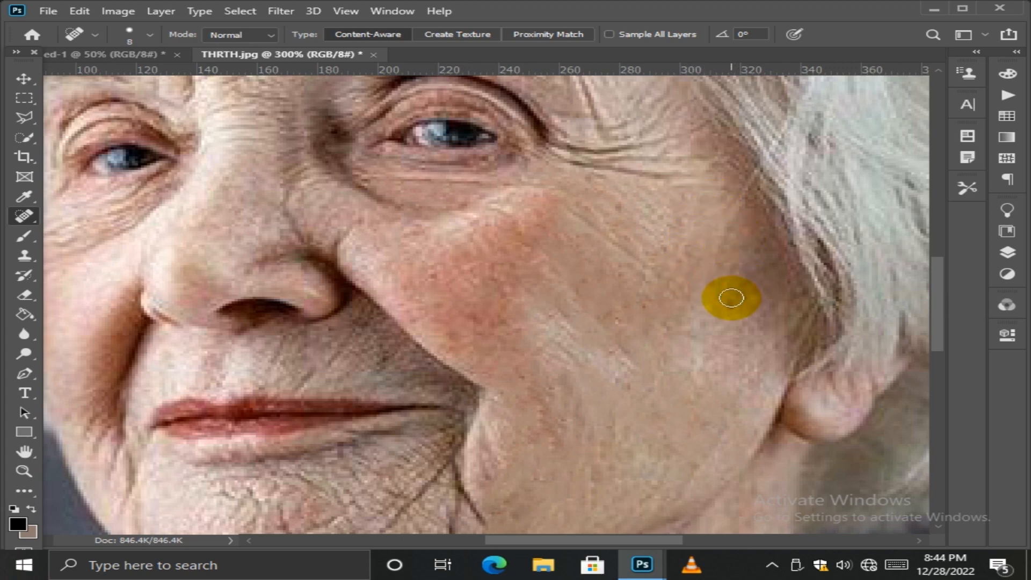
mouse_move(761, 282)
mouse_down()
mouse_move(778, 256)
mouse_move(759, 237)
mouse_up()
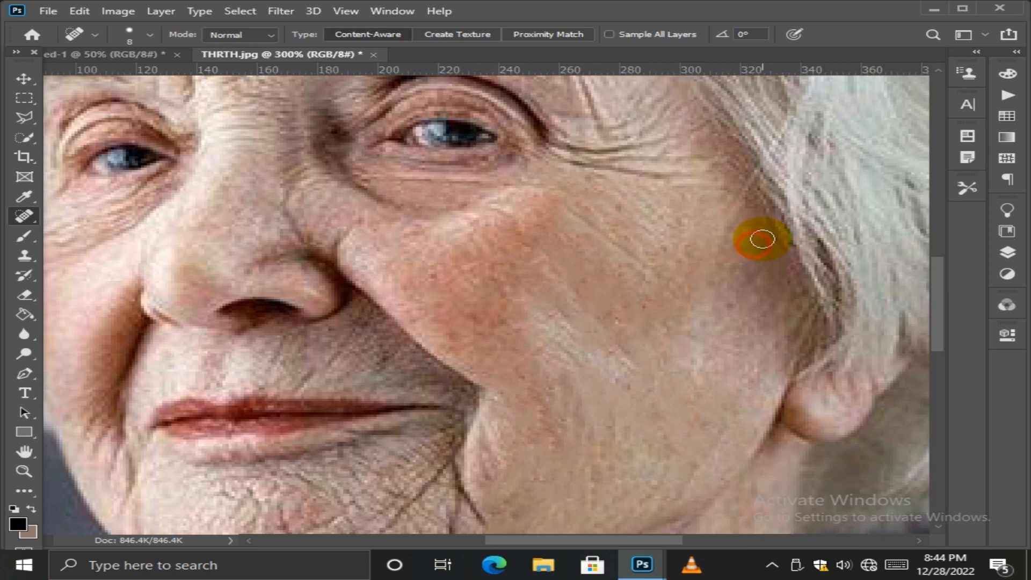
- Heal the deep horizontal crow's-feet wrinkles extending from the outer corner of the eye
scroll(677, 240, up, 3)
click(699, 265)
mouse_move(699, 265)
mouse_down()
mouse_move(553, 240)
mouse_move(571, 226)
mouse_move(594, 235)
mouse_move(695, 217)
mouse_move(672, 237)
mouse_move(626, 244)
mouse_up()
click(619, 244)
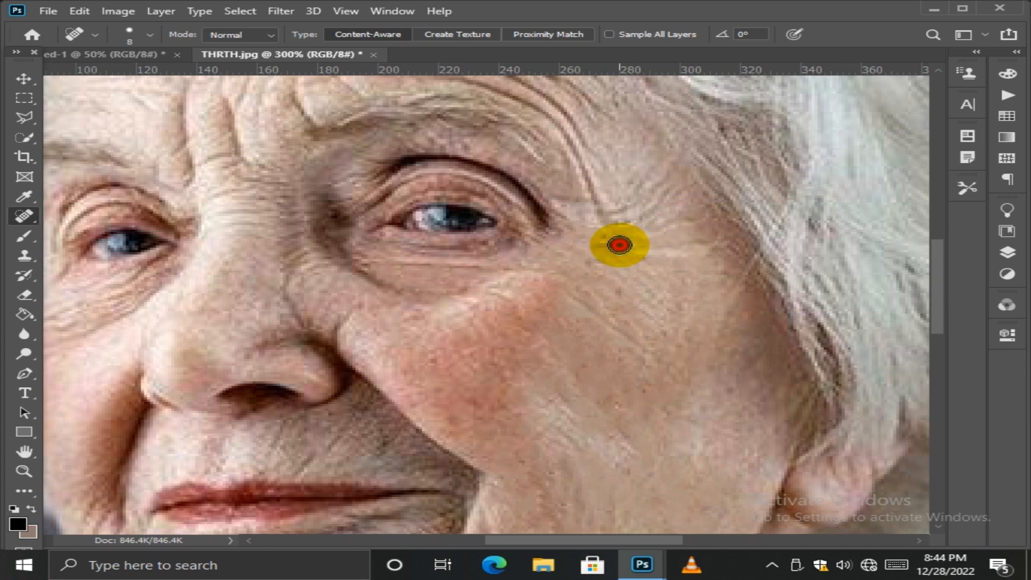
click(603, 246)
click(698, 244)
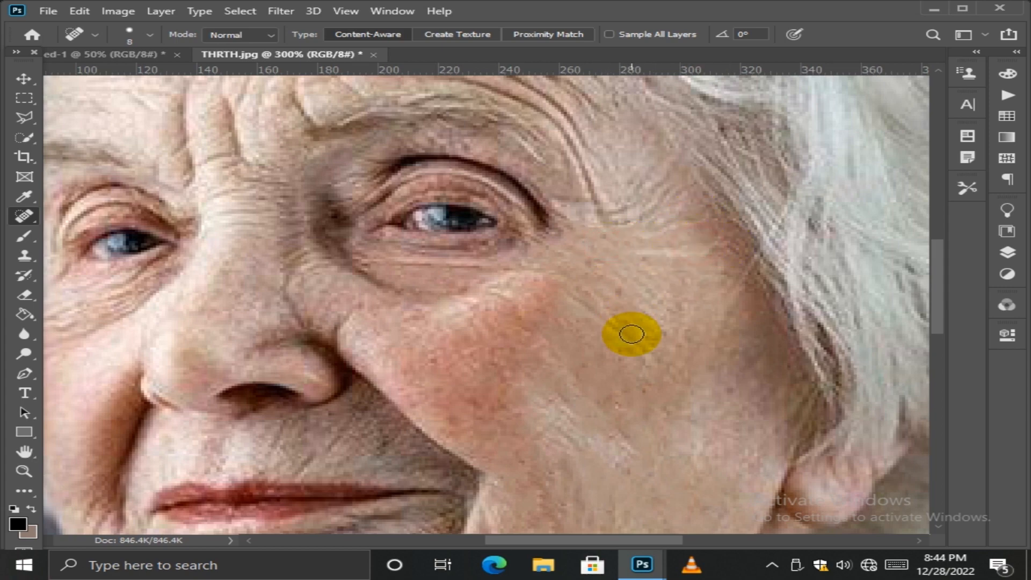
- Heal the long curved wrinkle running from above the near eyebrow down past the outer eye corner to the temple
key(ctrl+minus)
key(ctrl+minus)
key(ctrl+minus)
key(ctrl+plus)
key(ctrl+plus)
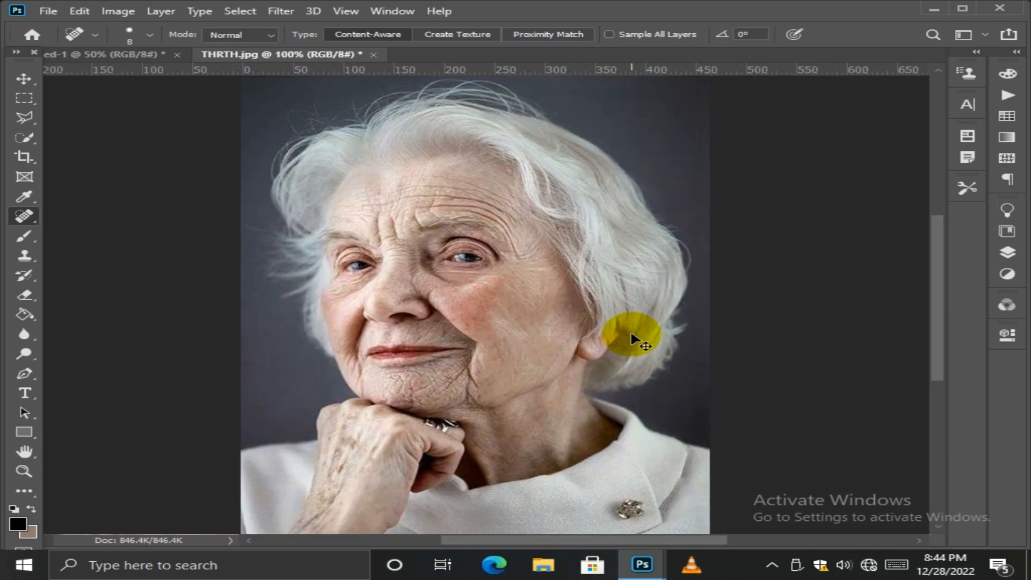
scroll(632, 340, up, 5)
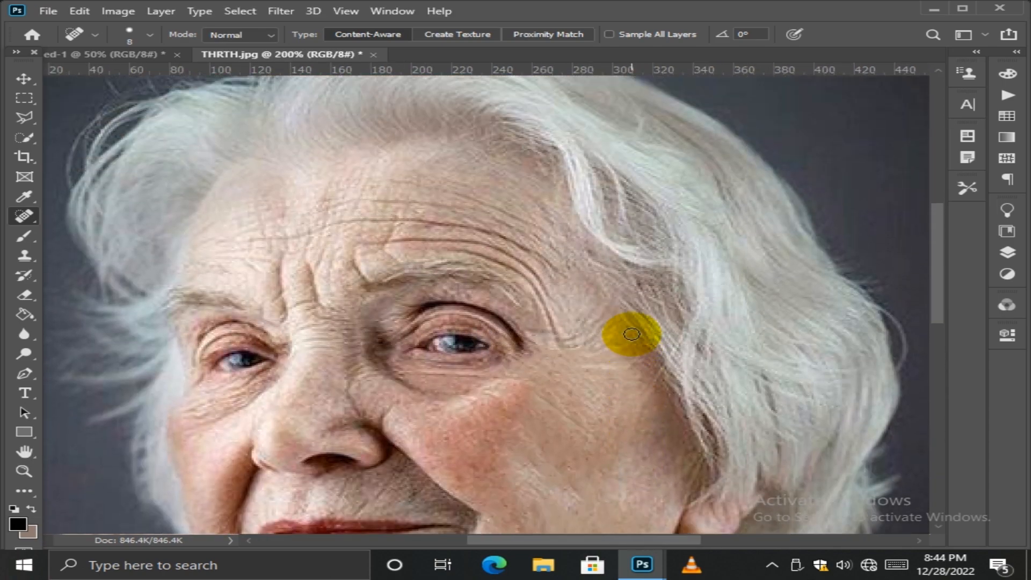
click(563, 347)
mouse_move(563, 347)
mouse_down()
mouse_move(537, 288)
mouse_move(499, 263)
mouse_up()
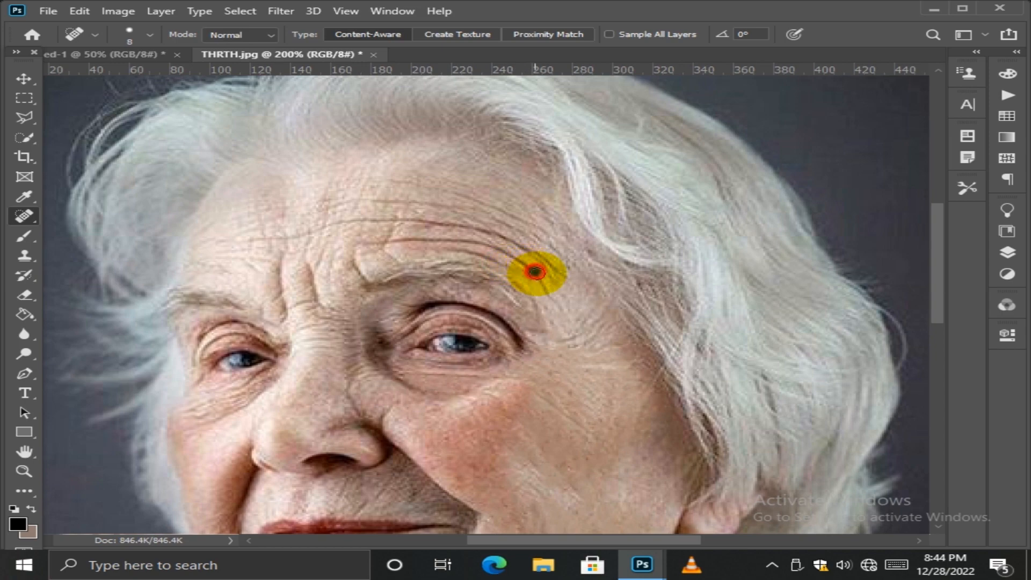
drag(540, 277, 553, 299)
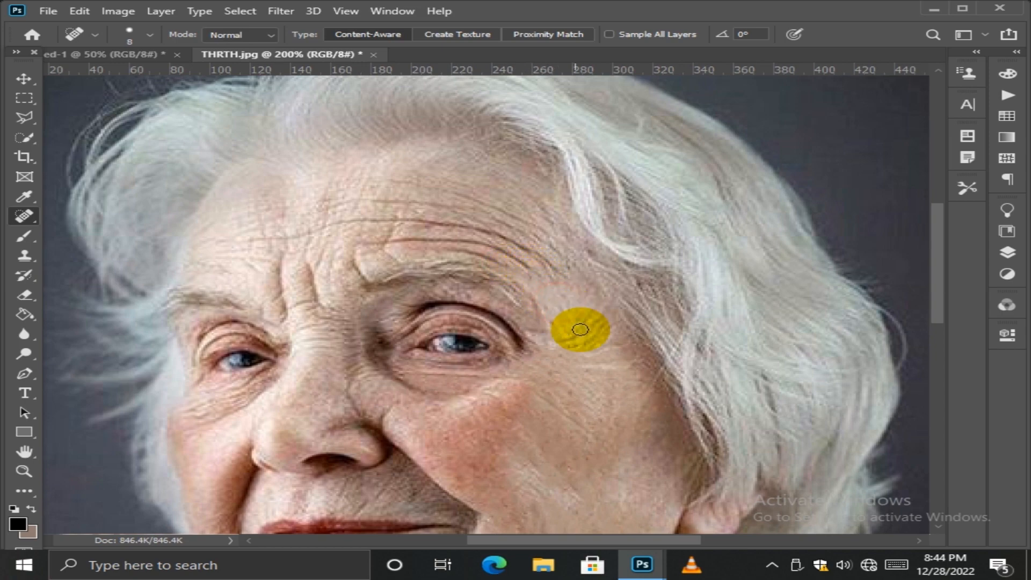
mouse_move(568, 339)
mouse_down()
mouse_move(587, 328)
mouse_move(571, 344)
mouse_up()
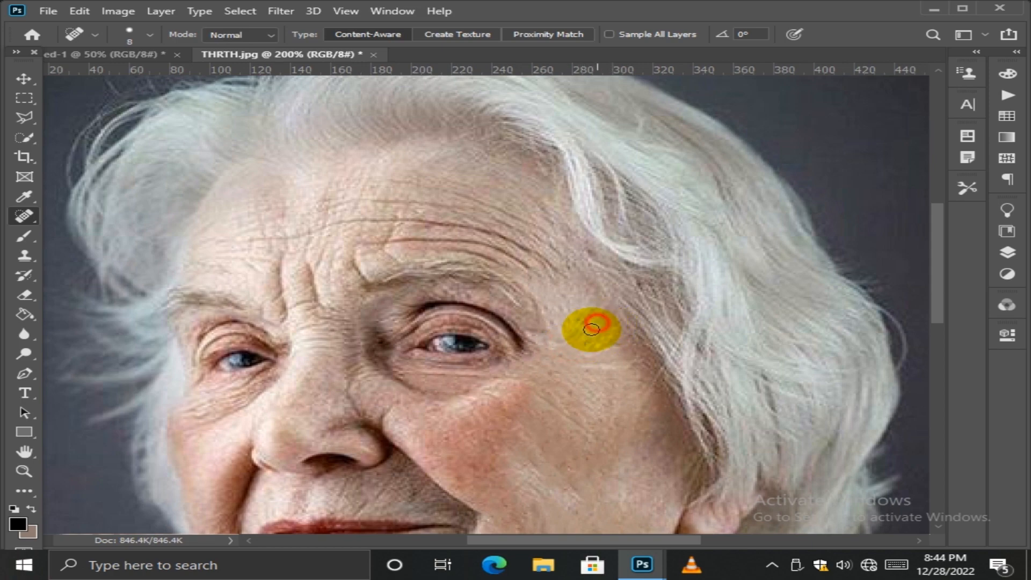
- Heal the deep horizontal forehead wrinkles above the near eyebrow, from the temple to the middle of the forehead
scroll(580, 355, up, 3)
scroll(562, 376, up, 3)
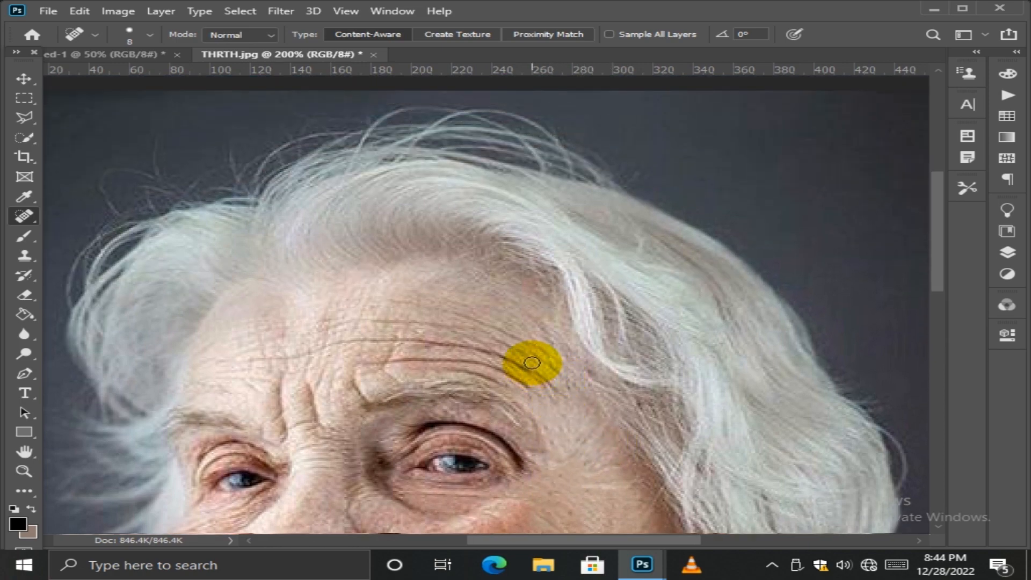
drag(555, 367, 563, 389)
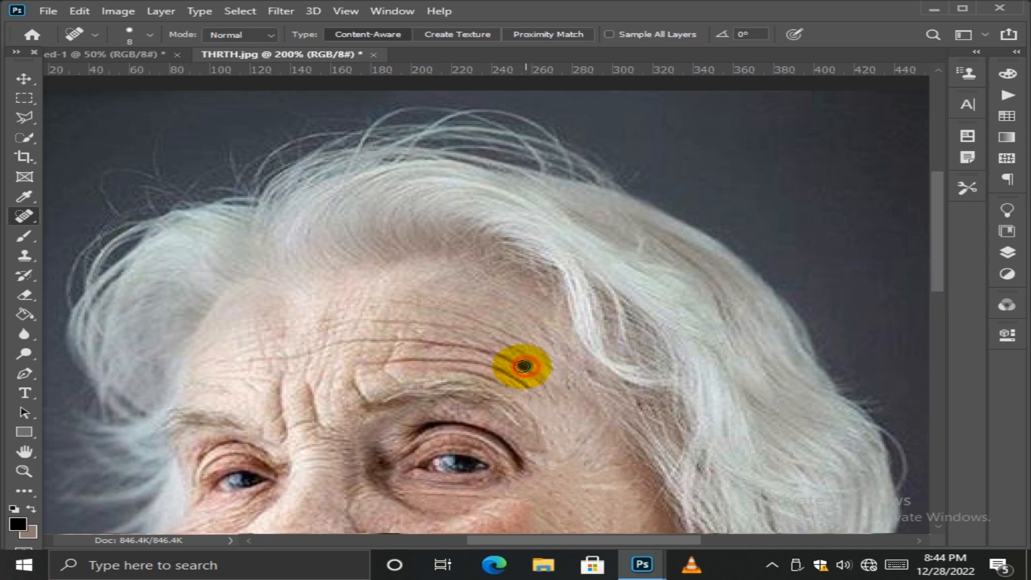
mouse_move(535, 380)
mouse_down()
mouse_move(543, 396)
mouse_move(518, 379)
mouse_up()
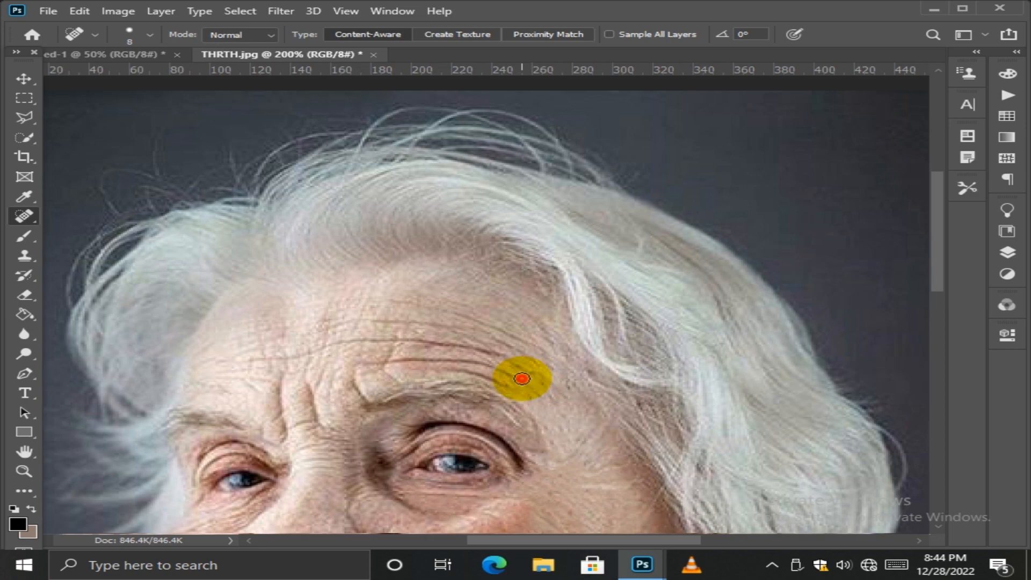
mouse_move(522, 379)
mouse_down()
mouse_move(472, 363)
mouse_move(381, 362)
mouse_up()
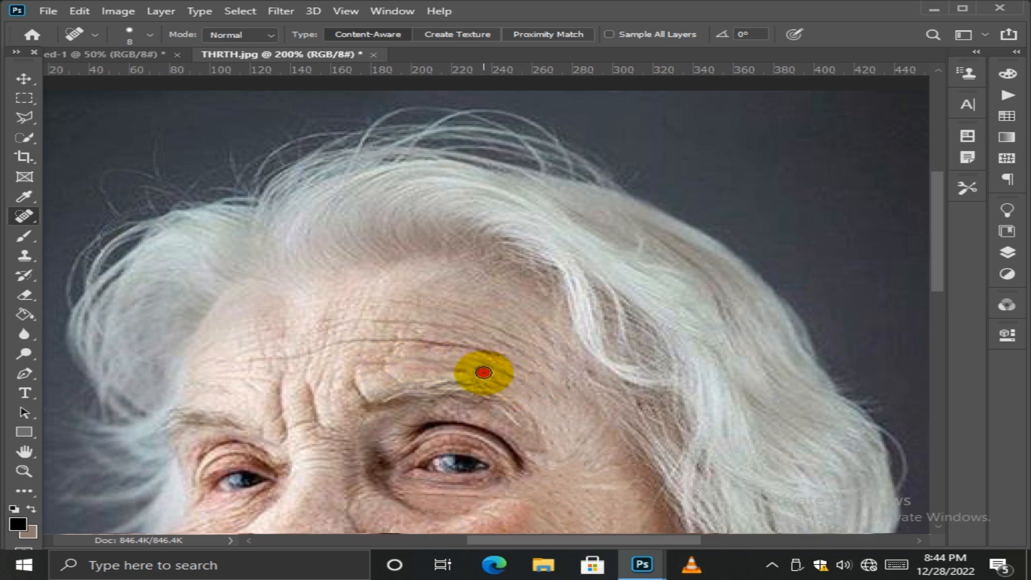
drag(483, 372, 434, 366)
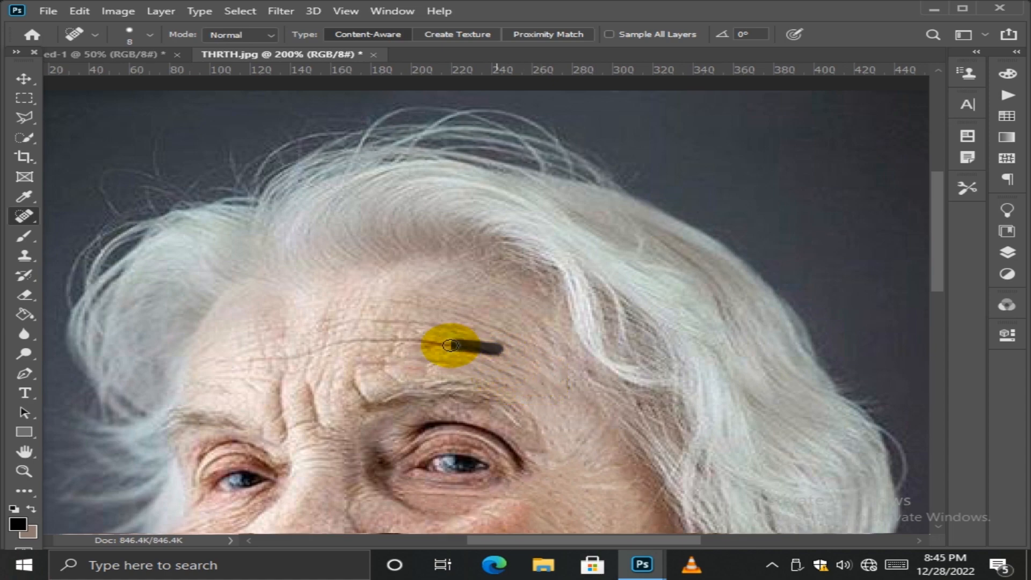
drag(448, 344, 349, 340)
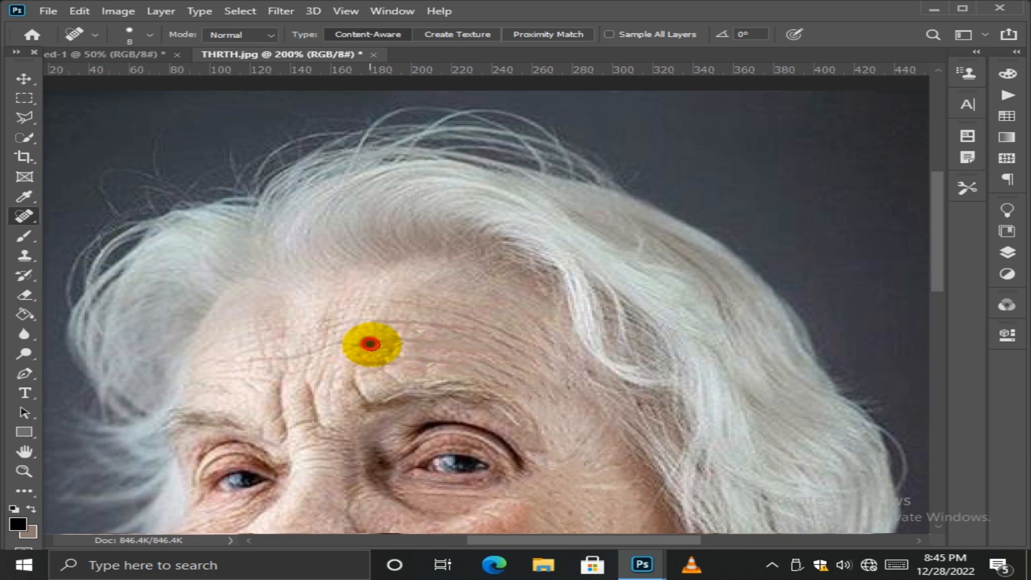
click(390, 352)
mouse_move(432, 360)
mouse_down()
mouse_move(527, 374)
mouse_move(484, 367)
mouse_move(531, 390)
mouse_move(517, 369)
mouse_up()
click(530, 369)
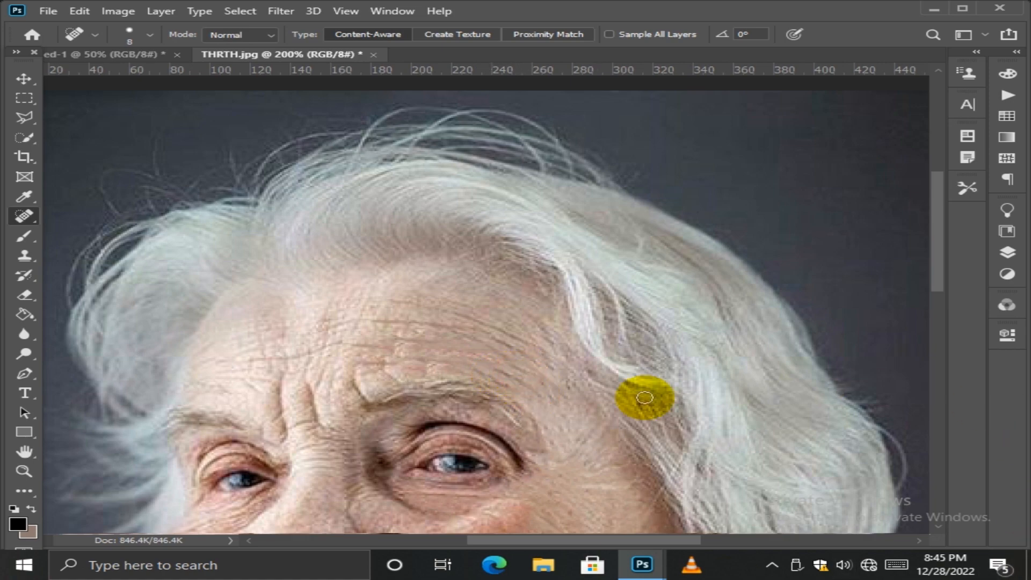
- Heal the long upper forehead lines running between the middle of the forehead and the hairline by the temple
scroll(607, 442, up, 1)
scroll(605, 436, down, 5)
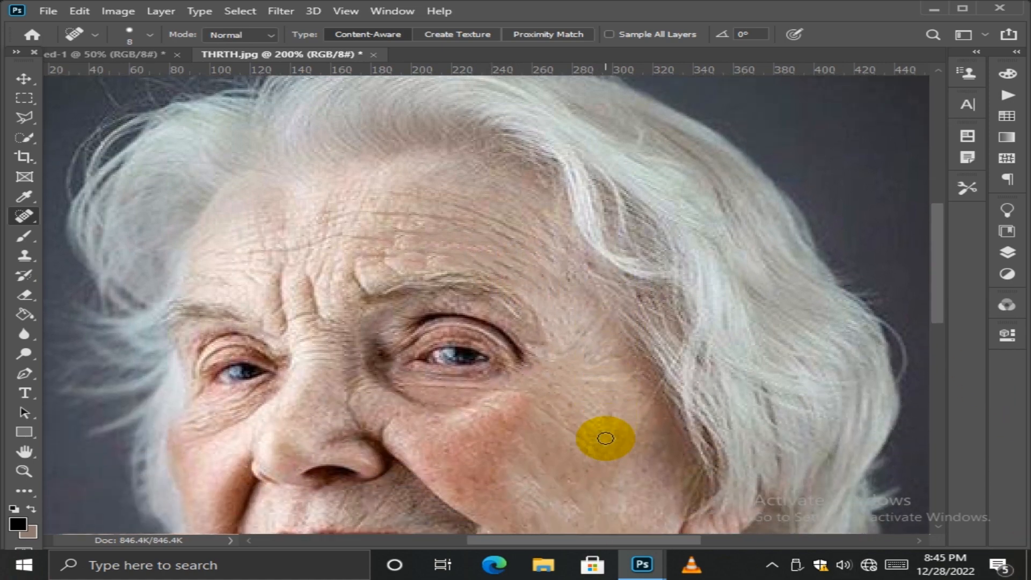
scroll(445, 417, up, 1)
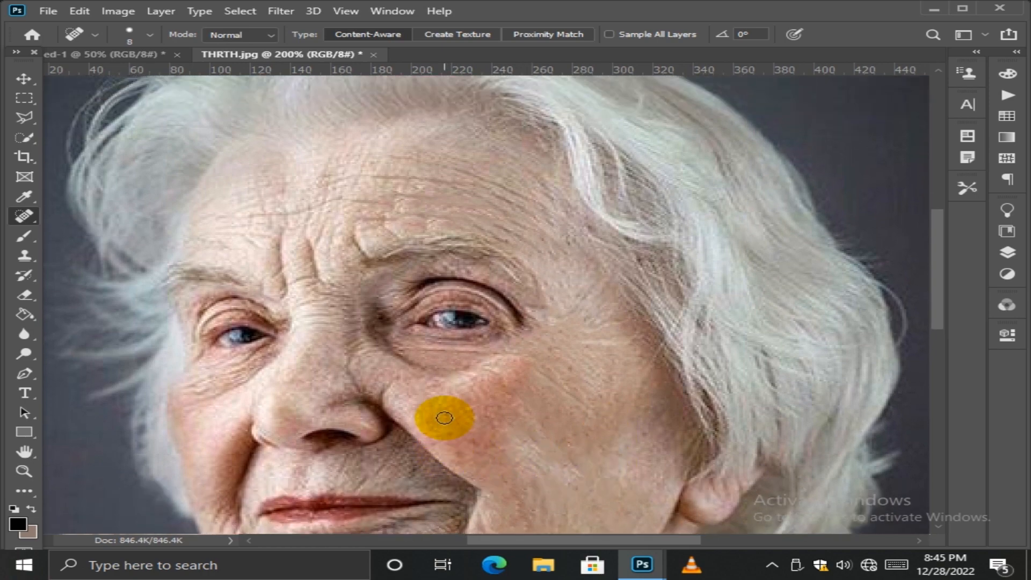
scroll(445, 418, up, 1)
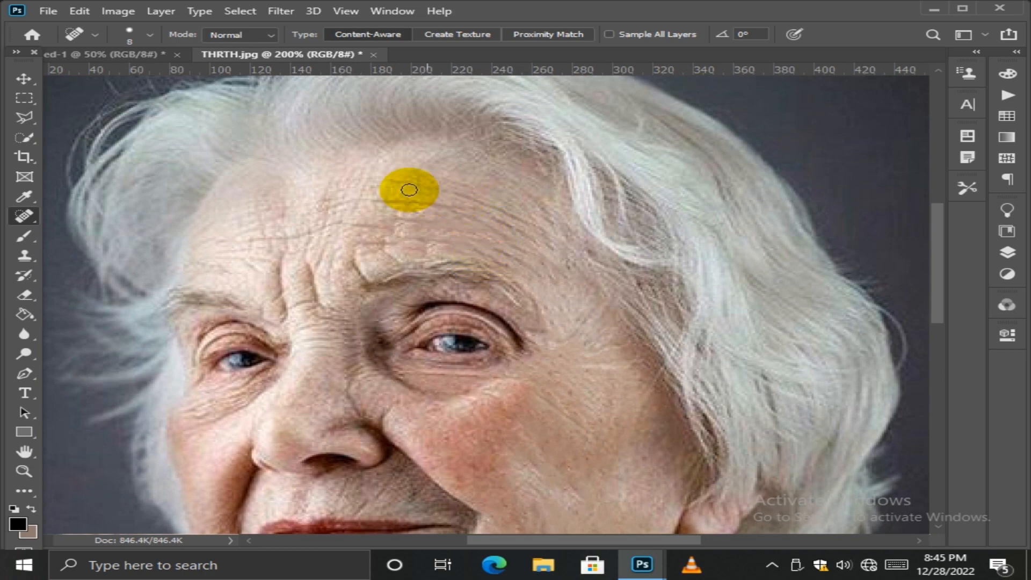
mouse_move(400, 184)
mouse_down()
mouse_move(475, 198)
mouse_move(535, 229)
mouse_move(543, 219)
mouse_up()
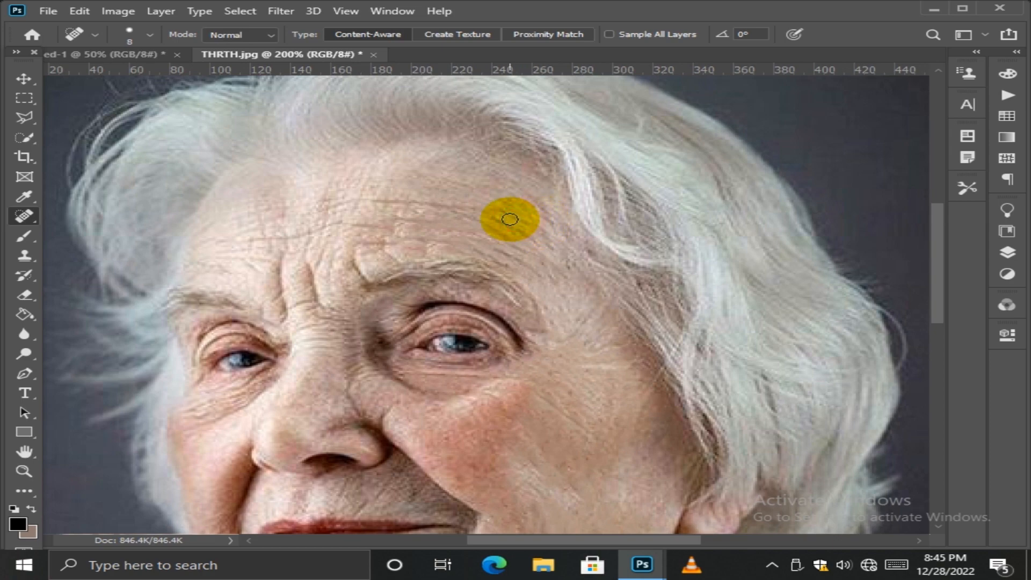
click(482, 211)
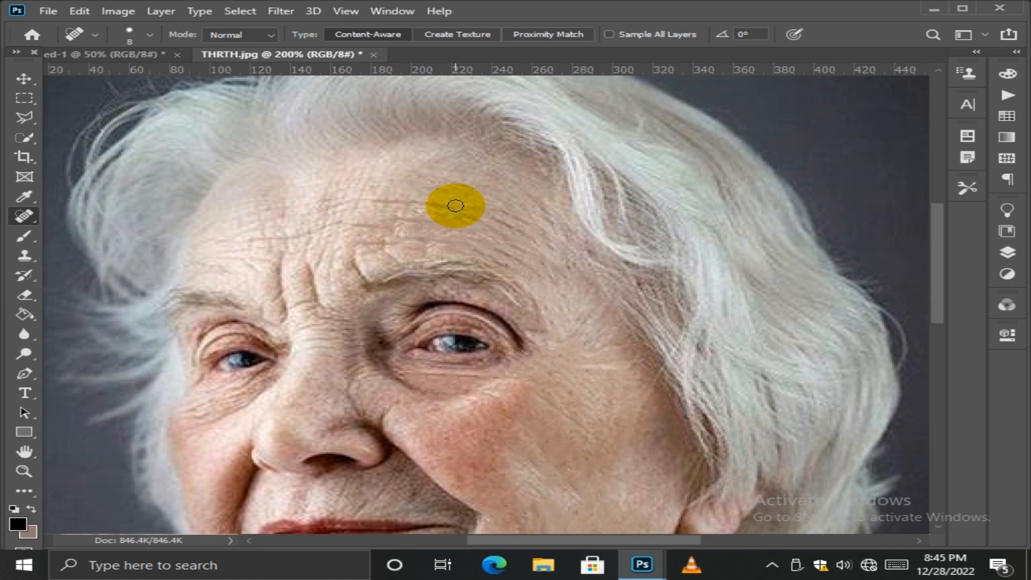
drag(456, 206, 377, 203)
click(392, 203)
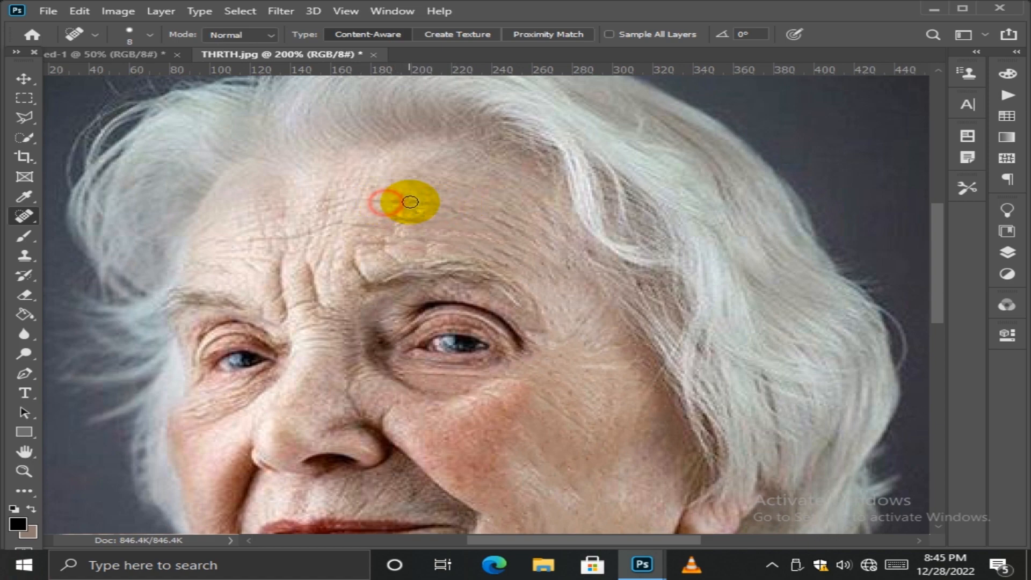
- Heal the remaining lines above the near eyebrow and the creases under the near eye and beside the nose
click(457, 213)
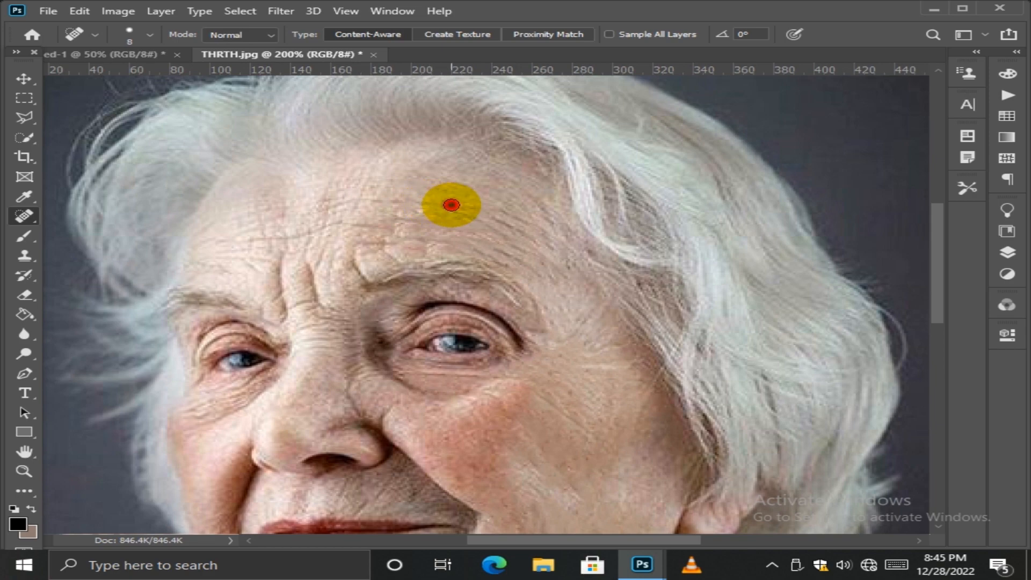
click(502, 221)
mouse_move(521, 234)
mouse_down()
mouse_move(521, 257)
mouse_move(508, 258)
mouse_move(421, 248)
mouse_move(359, 225)
mouse_move(391, 229)
mouse_move(371, 242)
mouse_up()
mouse_move(472, 253)
mouse_down()
mouse_move(513, 255)
mouse_move(398, 302)
mouse_move(350, 261)
mouse_move(364, 279)
mouse_move(386, 280)
mouse_move(399, 260)
mouse_move(388, 250)
mouse_move(430, 248)
mouse_move(310, 264)
mouse_move(313, 305)
mouse_move(292, 304)
mouse_move(319, 301)
mouse_move(312, 274)
mouse_move(314, 296)
mouse_move(338, 317)
mouse_move(318, 318)
mouse_move(330, 334)
mouse_move(307, 335)
mouse_move(336, 339)
mouse_move(318, 345)
mouse_move(326, 350)
mouse_move(347, 330)
mouse_move(324, 349)
mouse_move(341, 329)
mouse_move(346, 371)
mouse_move(380, 340)
mouse_move(382, 360)
mouse_move(414, 379)
mouse_move(378, 372)
mouse_move(440, 394)
mouse_move(416, 396)
mouse_move(481, 391)
mouse_move(497, 376)
mouse_move(405, 396)
mouse_move(361, 383)
mouse_move(355, 400)
mouse_move(371, 394)
mouse_move(368, 412)
mouse_move(320, 428)
mouse_move(340, 398)
mouse_move(385, 410)
mouse_up()
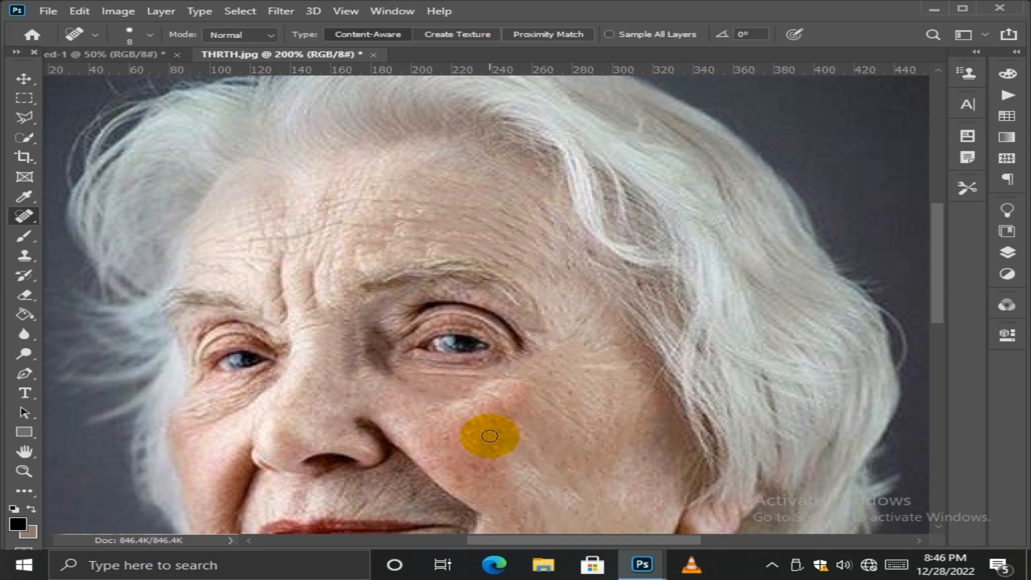
- Heal the horizontal and fine vertical lines across the middle of the forehead toward its far side
scroll(490, 428, up, 2)
scroll(492, 425, up, 1)
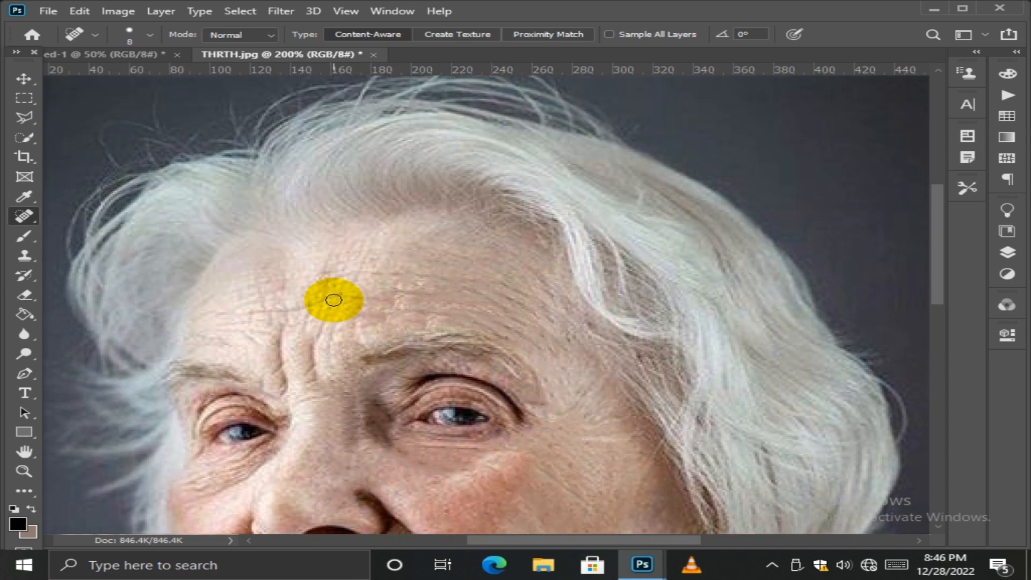
drag(341, 300, 237, 312)
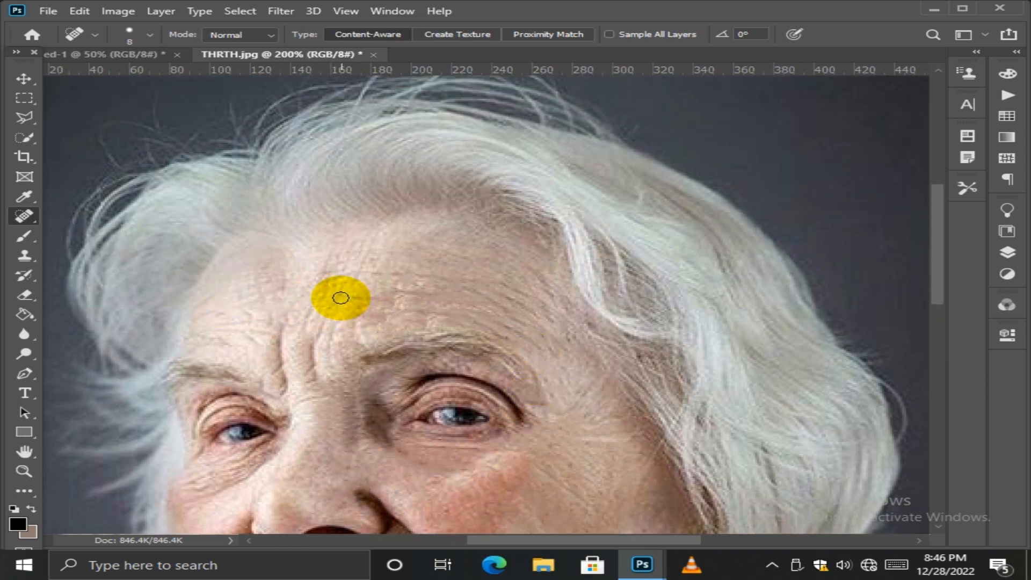
mouse_move(405, 273)
mouse_down()
mouse_move(314, 272)
mouse_move(500, 276)
mouse_move(427, 260)
mouse_move(345, 261)
mouse_up()
click(337, 278)
click(276, 290)
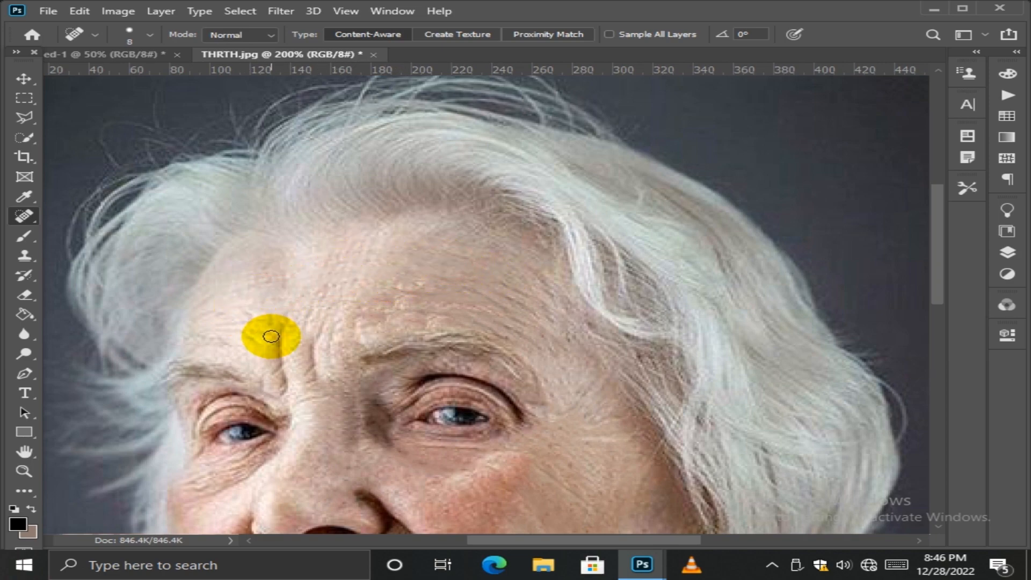
- Heal the deep vertical frown lines between the eyebrows, down to the bridge of the nose
drag(272, 336, 288, 395)
mouse_move(312, 334)
mouse_down()
mouse_move(311, 370)
mouse_move(281, 394)
mouse_up()
mouse_move(280, 330)
mouse_down()
mouse_move(280, 362)
mouse_move(319, 373)
mouse_move(305, 400)
mouse_up()
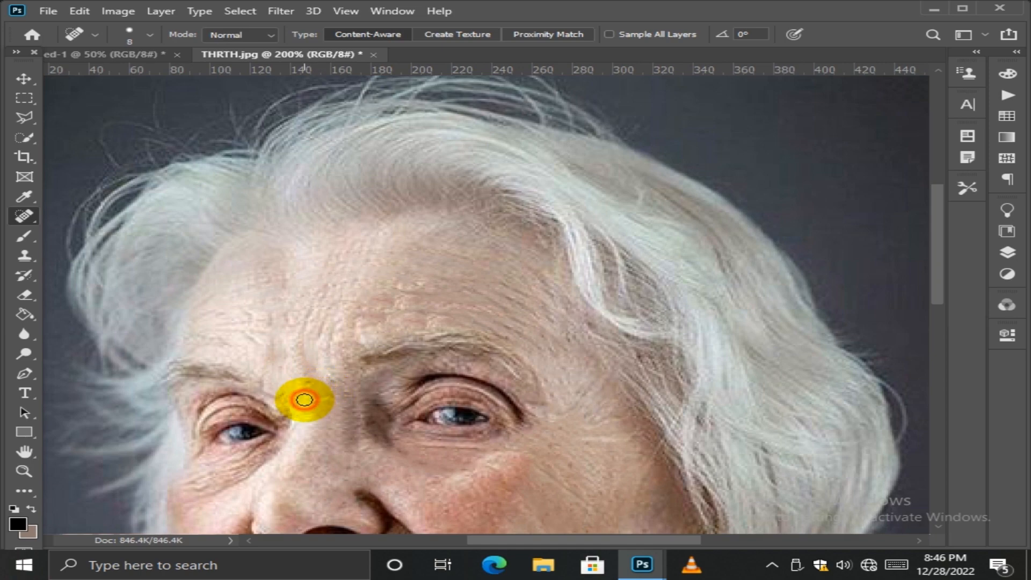
click(330, 397)
click(312, 330)
drag(317, 326, 325, 312)
- Heal the leftover creases in the centre of the forehead and the wrinkles above the far eyebrow
click(320, 260)
mouse_move(332, 259)
mouse_down()
mouse_move(377, 254)
mouse_move(357, 290)
mouse_move(345, 297)
mouse_move(344, 284)
mouse_move(324, 311)
mouse_up()
click(356, 300)
click(341, 304)
mouse_move(318, 309)
mouse_down()
mouse_move(305, 321)
mouse_move(305, 351)
mouse_up()
drag(318, 328, 321, 342)
drag(329, 320, 332, 343)
drag(334, 382, 335, 388)
mouse_move(360, 316)
mouse_down()
mouse_move(400, 299)
mouse_move(364, 319)
mouse_move(444, 312)
mouse_move(367, 319)
mouse_move(407, 292)
mouse_move(390, 292)
mouse_move(414, 288)
mouse_up()
click(391, 311)
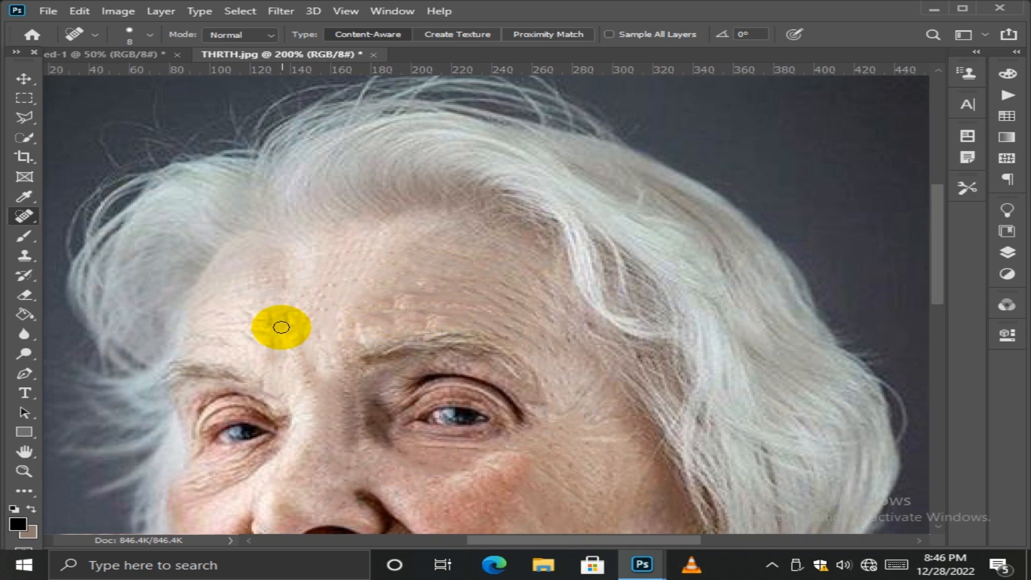
click(238, 312)
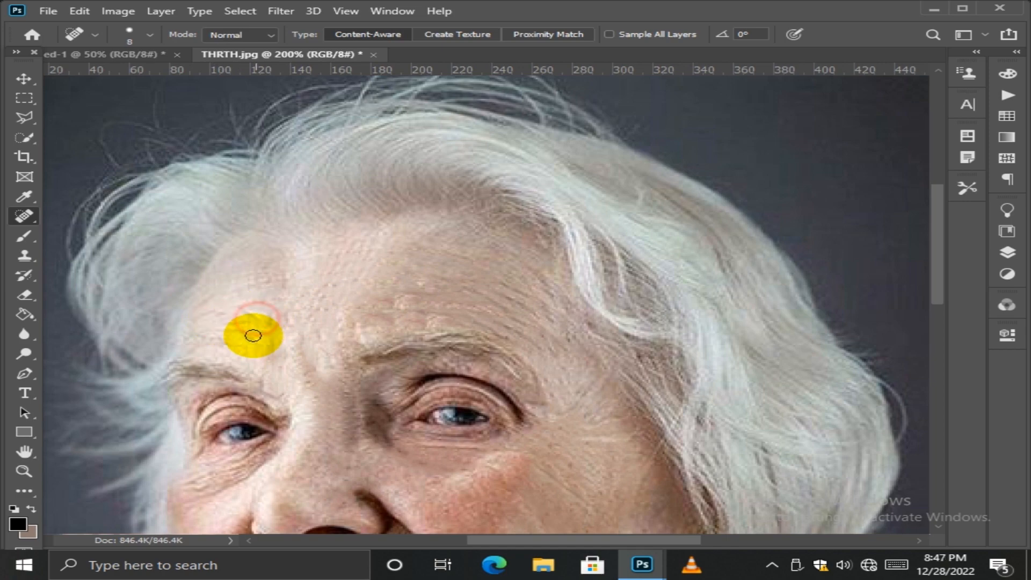
mouse_move(244, 338)
mouse_down()
mouse_move(202, 332)
mouse_move(241, 322)
mouse_move(249, 341)
mouse_move(214, 344)
mouse_up()
- Heal the folds on the far eye's upper eyelid, from below the eyebrow to the inner and outer corners
scroll(275, 387, down, 3)
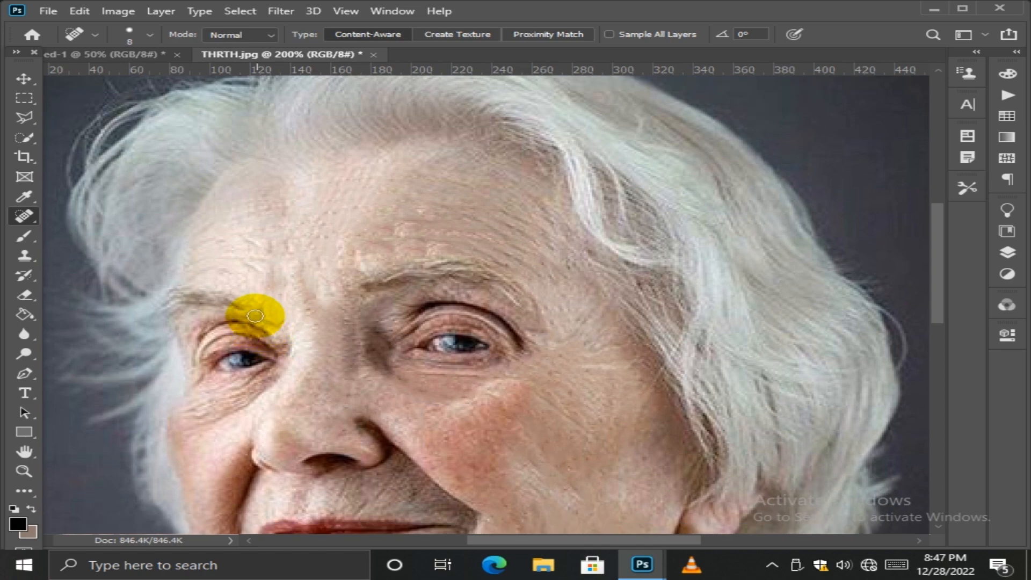
drag(269, 321, 251, 306)
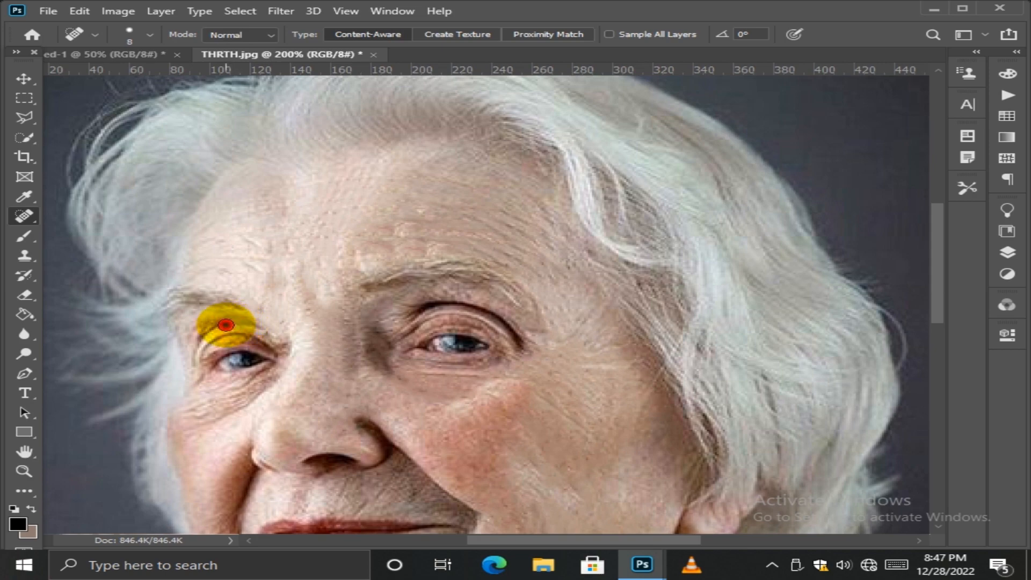
click(203, 348)
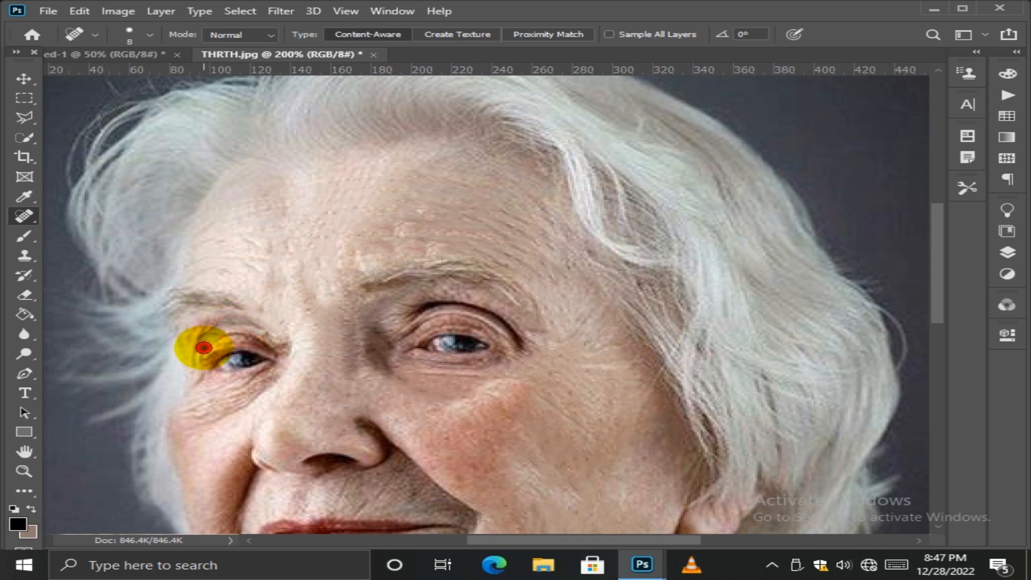
click(233, 333)
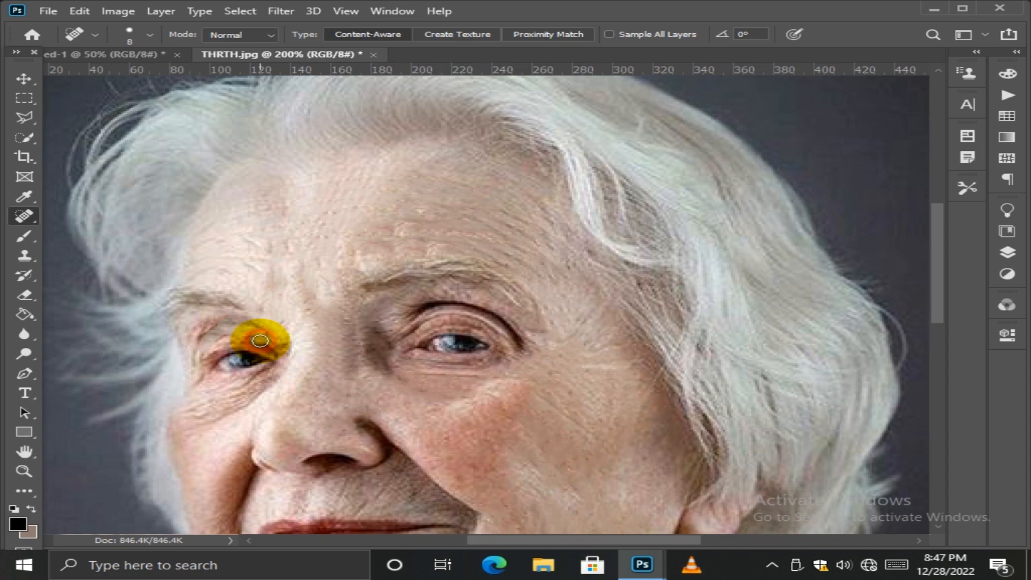
drag(260, 340, 280, 349)
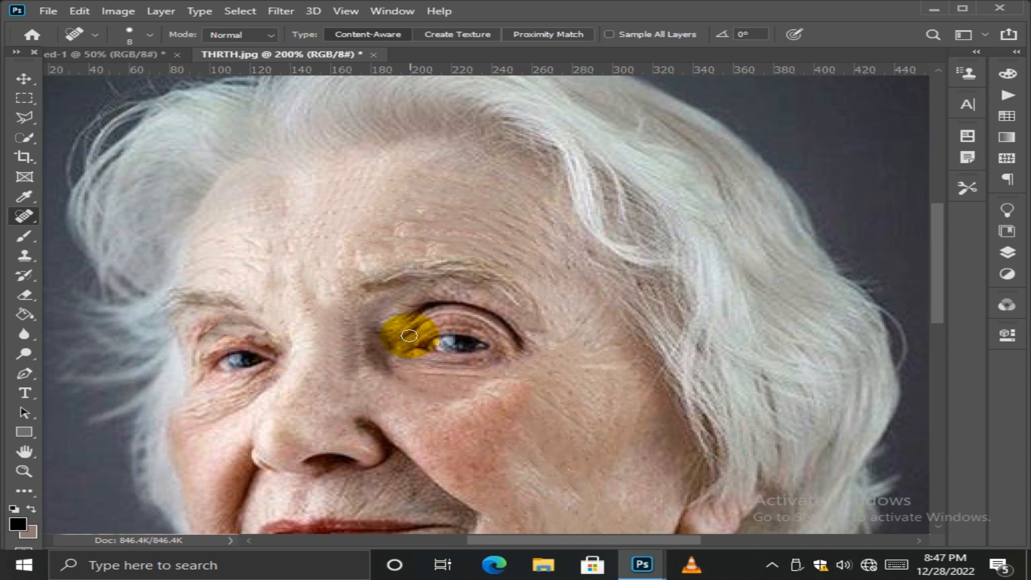
- Heal the dark curved crease above the near eye's upper eyelid
scroll(413, 336, up, 5)
scroll(339, 385, down, 4)
scroll(340, 385, down, 9)
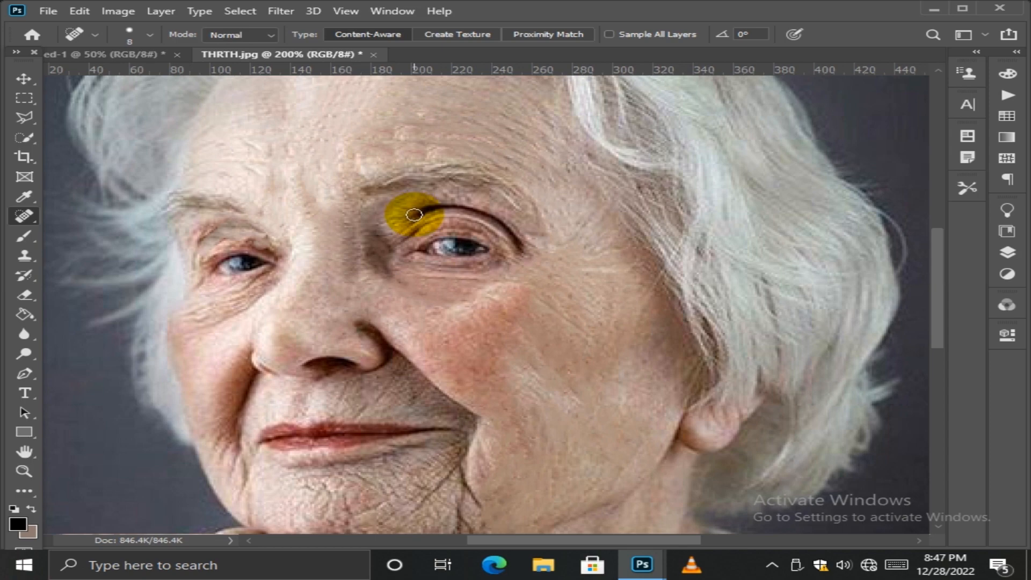
mouse_move(420, 212)
mouse_down()
mouse_move(474, 208)
mouse_move(521, 250)
mouse_move(502, 216)
mouse_move(430, 206)
mouse_up()
- Heal the fine wrinkles under the far eye and across the far cheek beside the nose
scroll(360, 269, down, 3)
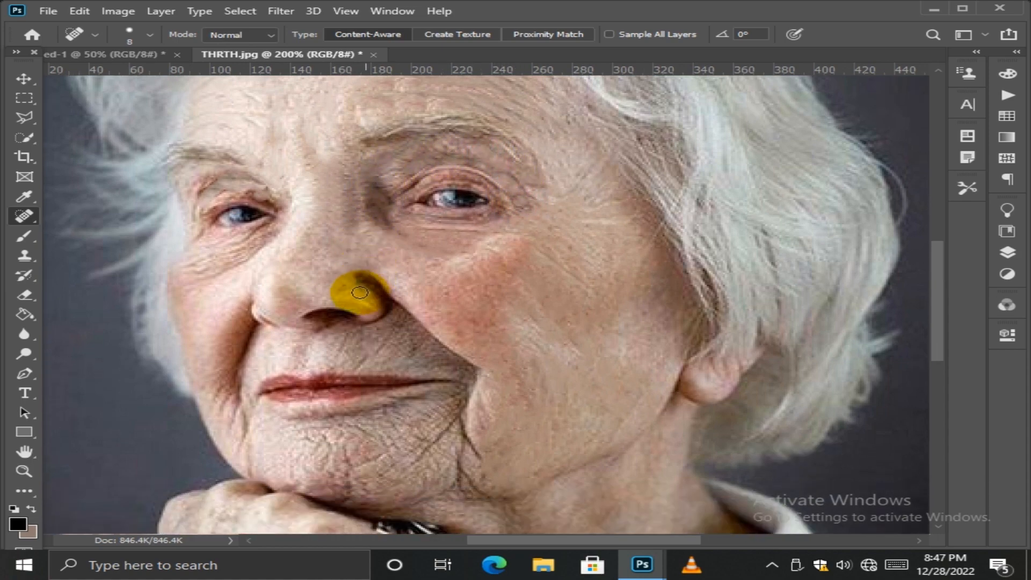
mouse_move(242, 269)
mouse_down()
mouse_move(265, 249)
mouse_move(254, 239)
mouse_move(206, 245)
mouse_move(263, 245)
mouse_move(267, 234)
mouse_move(213, 274)
mouse_move(200, 260)
mouse_move(253, 245)
mouse_move(197, 272)
mouse_move(186, 264)
mouse_move(205, 259)
mouse_move(196, 295)
mouse_up()
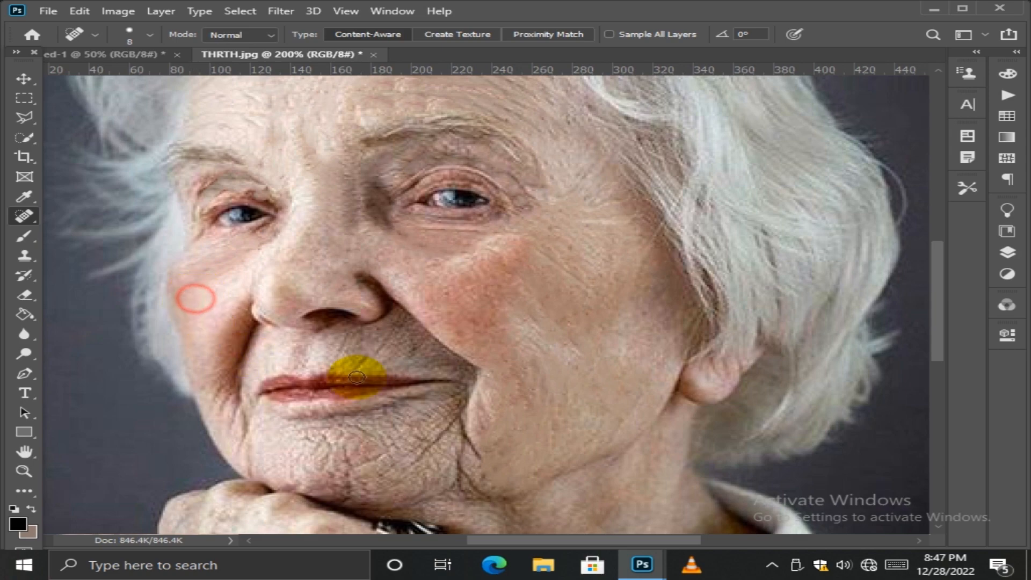
scroll(414, 375, down, 4)
scroll(466, 371, down, 1)
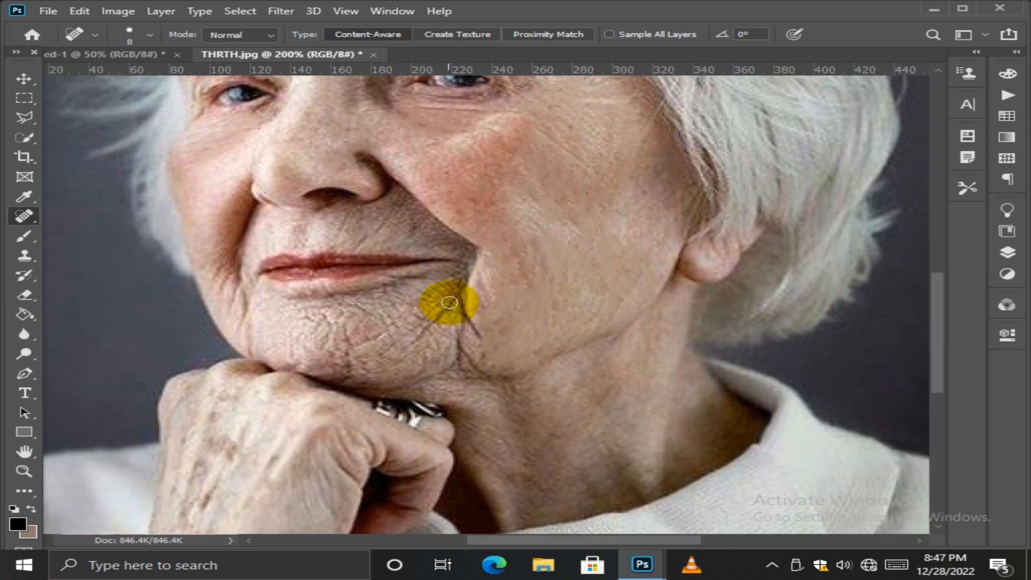
- Heal the deep creases running from the near corner of the mouth down to the jaw with the Spot Healing Brush
mouse_move(430, 322)
mouse_down()
mouse_move(415, 342)
mouse_move(445, 306)
mouse_move(467, 333)
mouse_move(472, 322)
mouse_move(460, 353)
mouse_up()
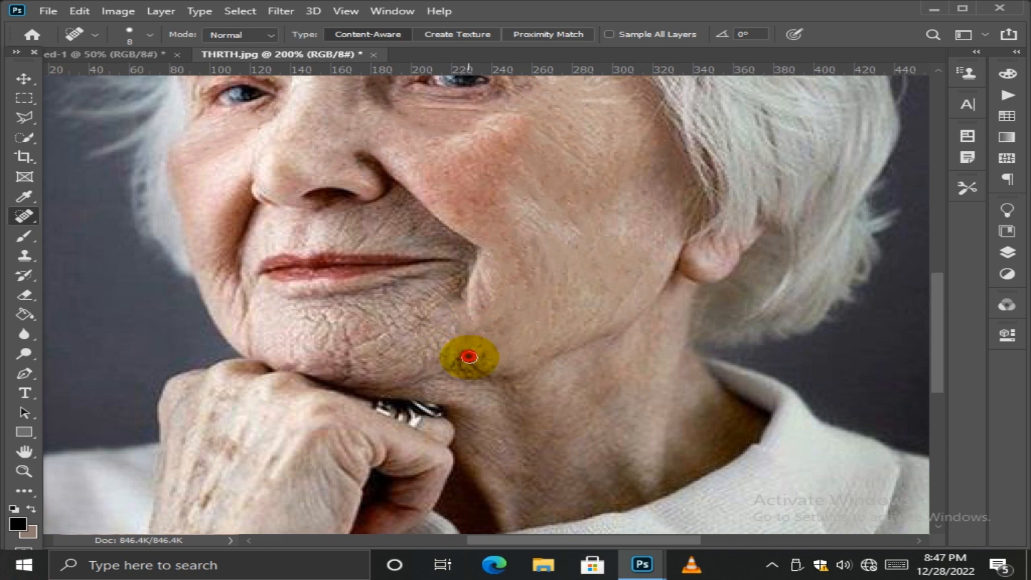
click(455, 364)
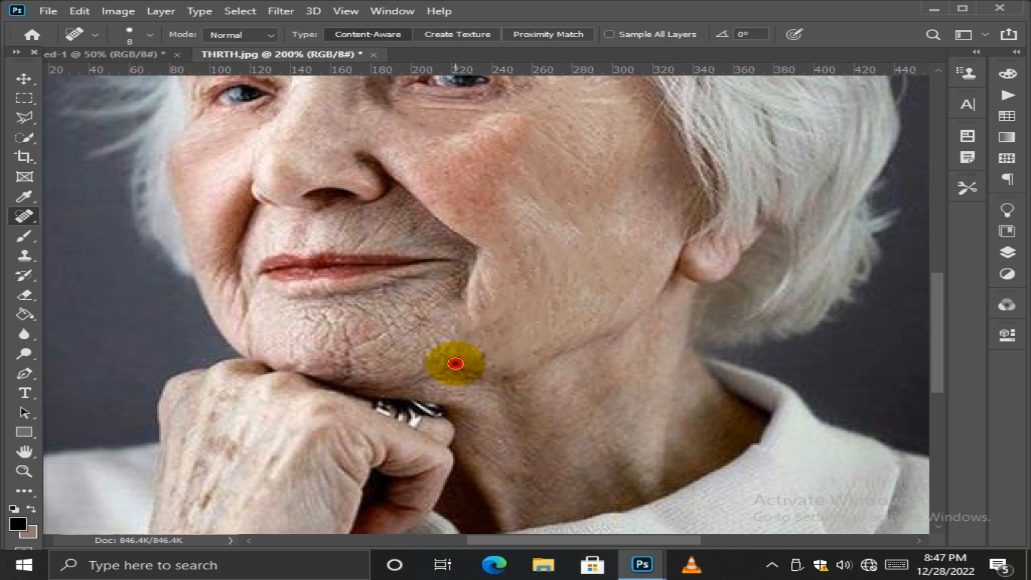
click(466, 360)
click(475, 372)
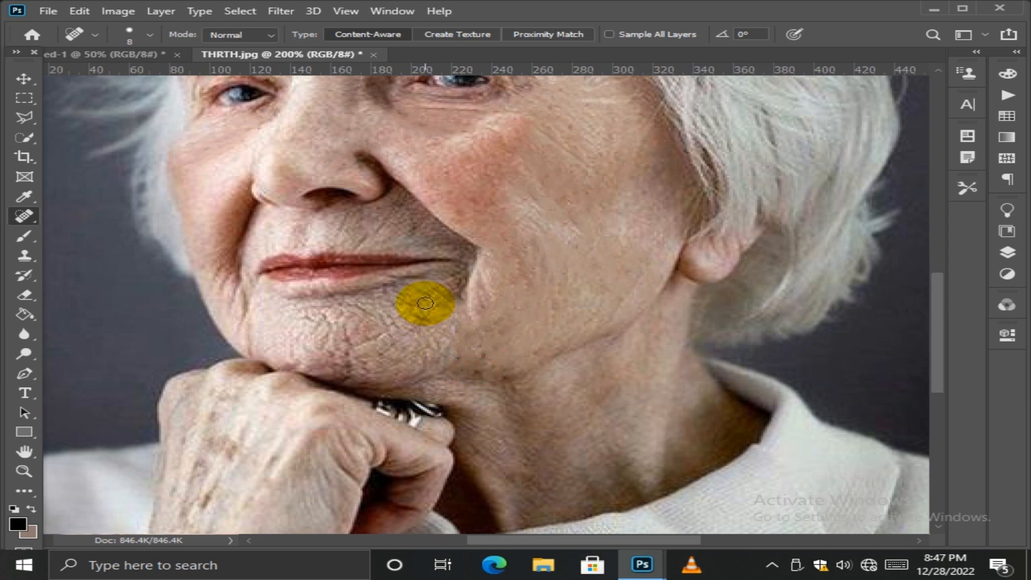
click(449, 304)
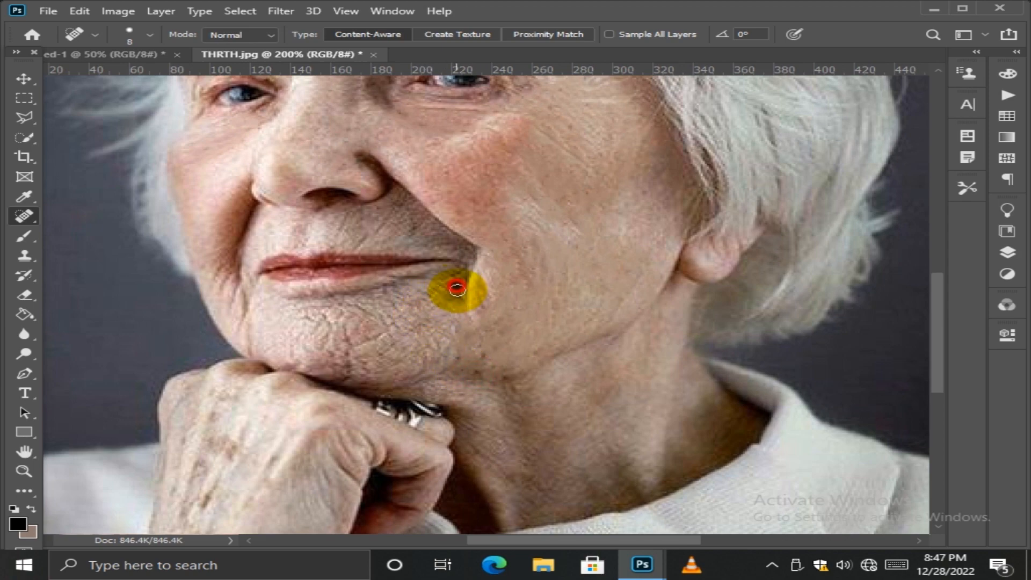
click(436, 293)
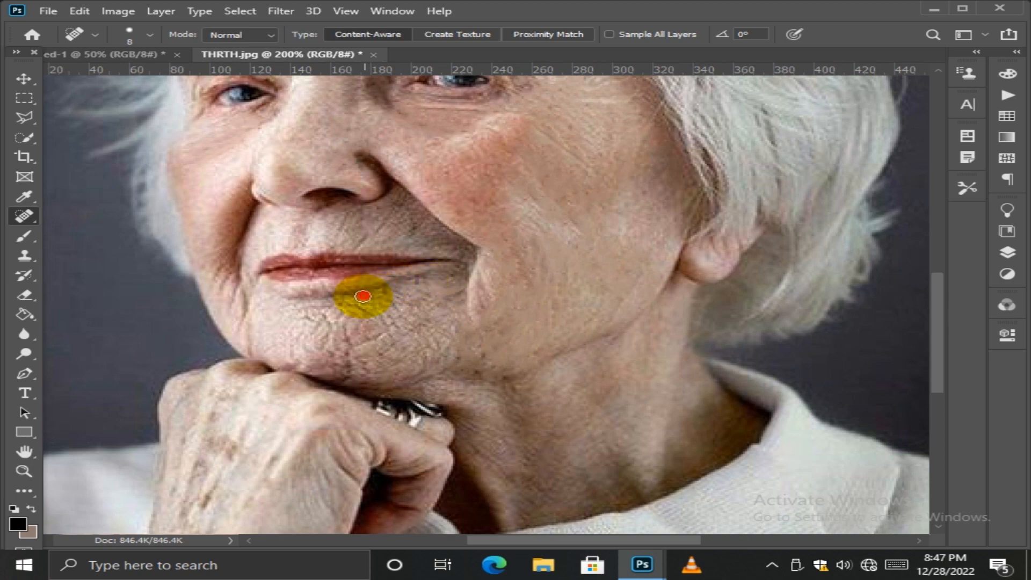
- Heal the cracked wrinkles across the middle of the chin, from below the lower lip down to the hand
drag(371, 295, 395, 305)
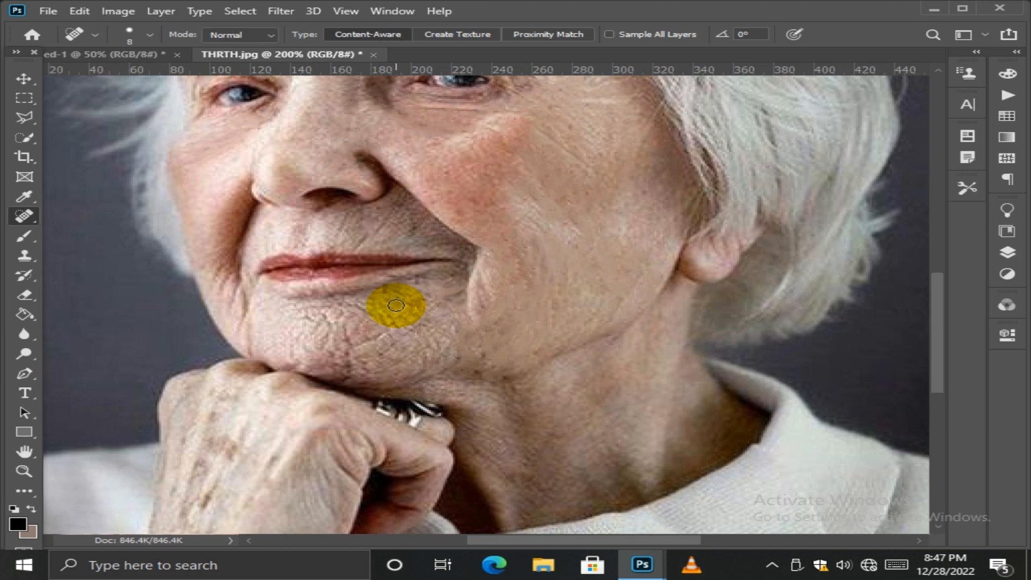
mouse_move(426, 323)
mouse_down()
mouse_move(388, 349)
mouse_move(419, 326)
mouse_move(364, 321)
mouse_move(343, 301)
mouse_move(370, 314)
mouse_move(349, 311)
mouse_move(346, 341)
mouse_up()
click(358, 308)
click(359, 343)
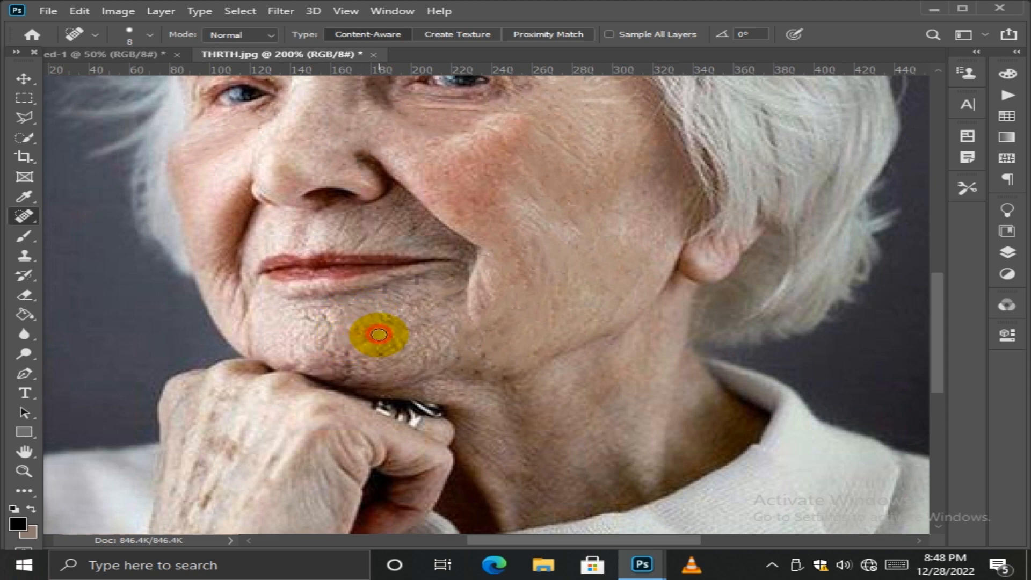
click(350, 352)
click(344, 369)
click(320, 357)
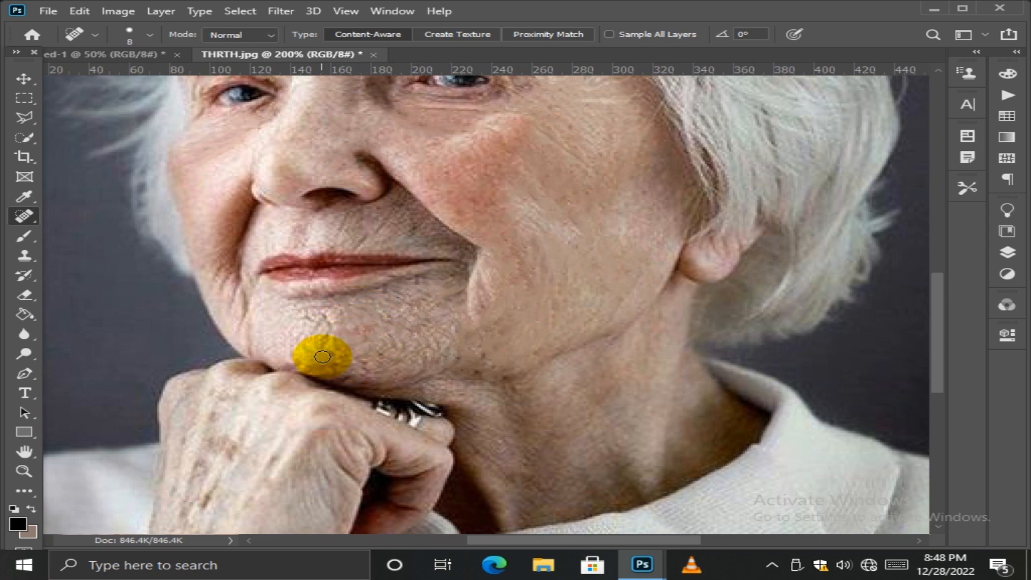
- Heal the remaining creases on the far side of the chin below the lower lip
click(330, 346)
click(332, 327)
click(325, 320)
click(317, 324)
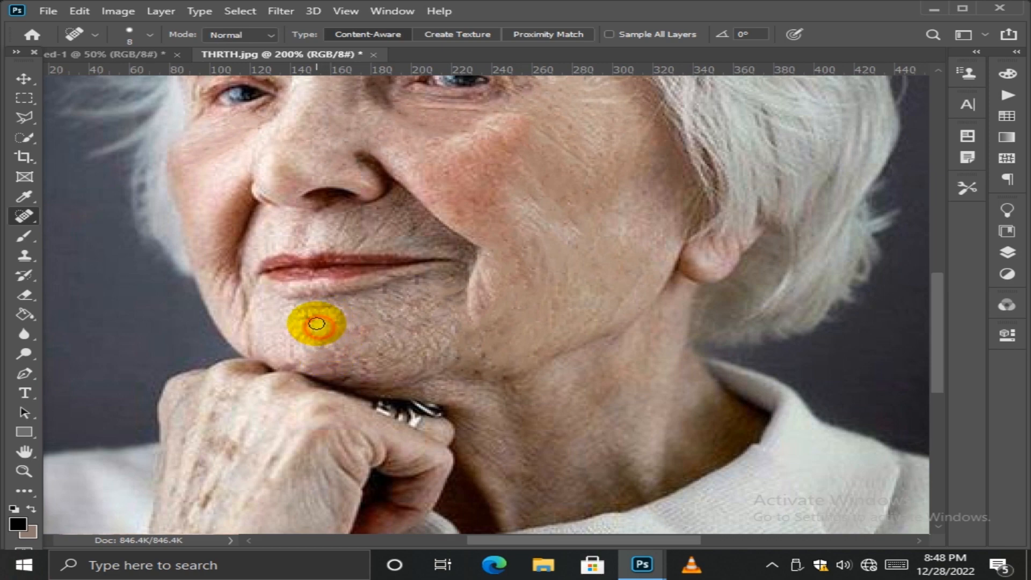
click(301, 311)
click(324, 306)
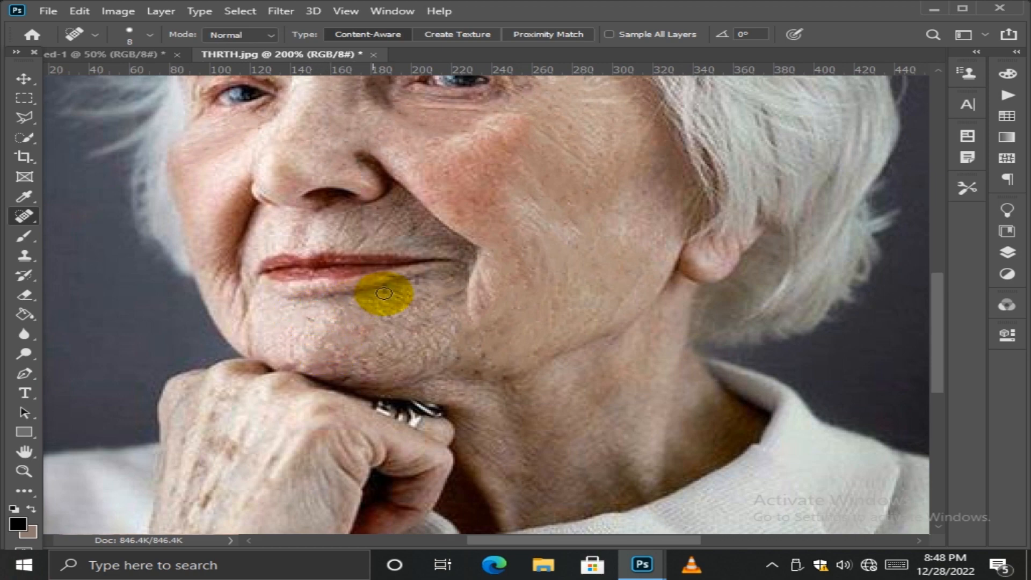
- Heal the lines on the near side of the chin and the dark spots along the jawline and upper neck
click(430, 283)
click(428, 345)
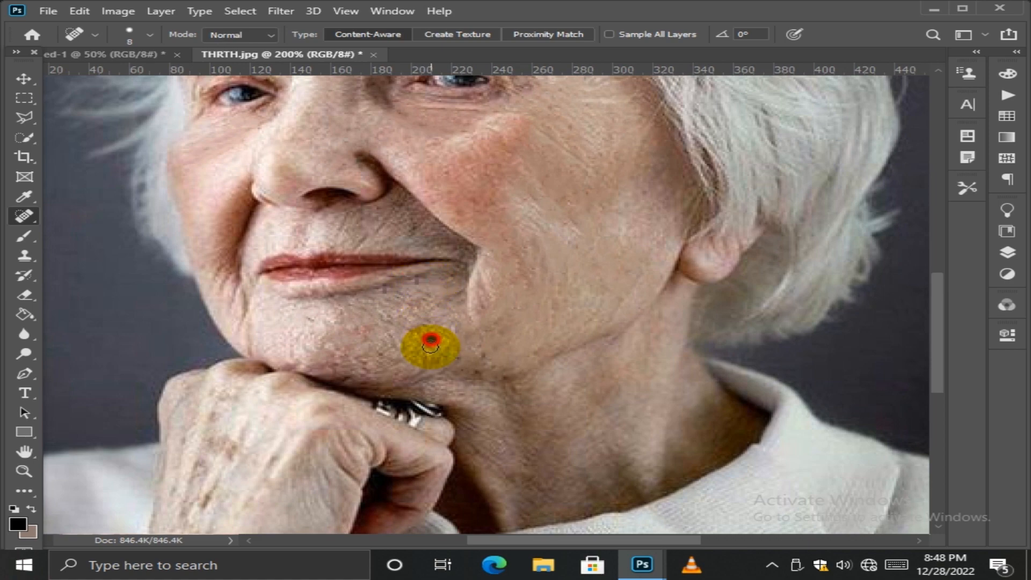
click(449, 344)
click(511, 383)
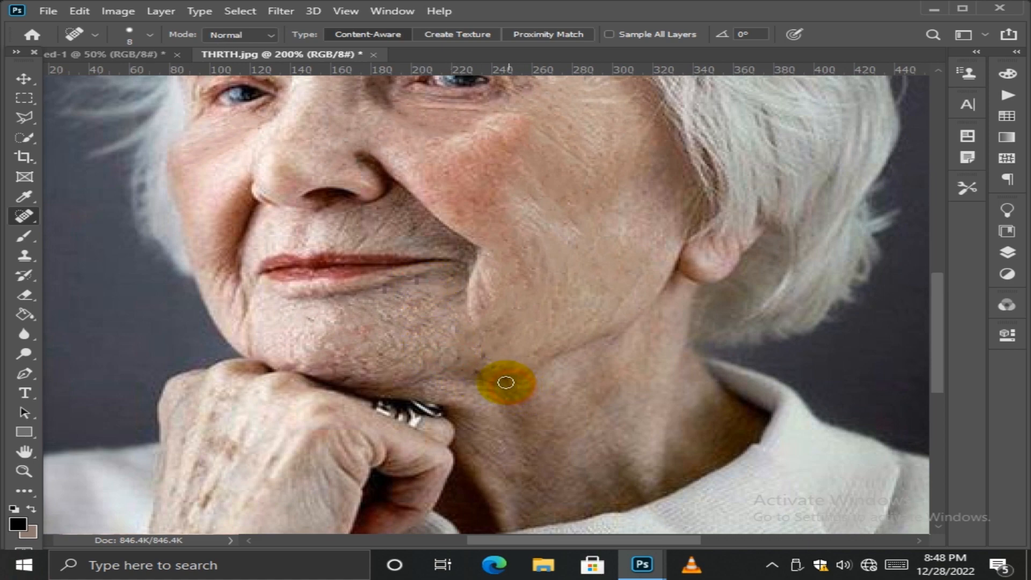
click(420, 368)
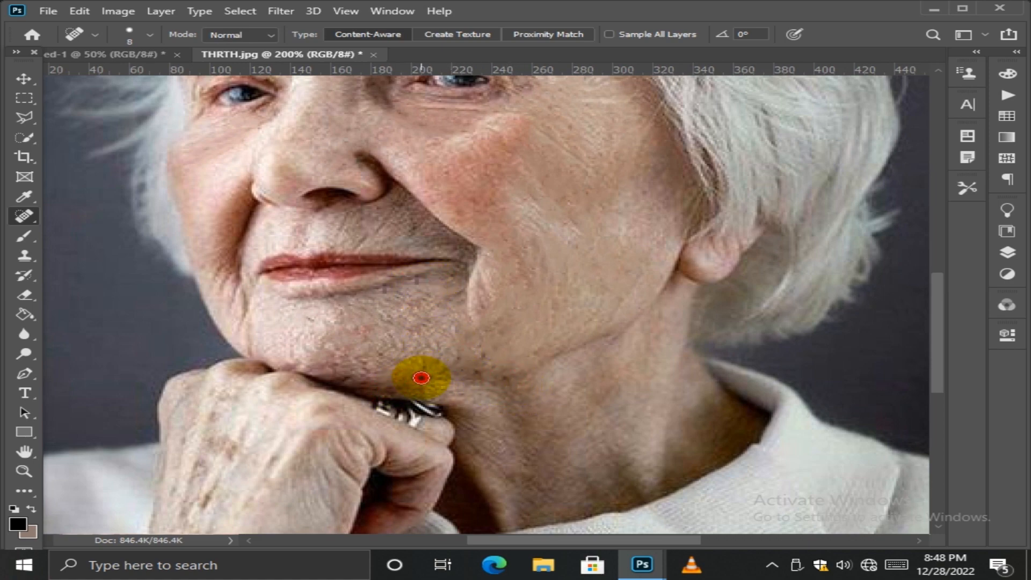
click(454, 362)
- Heal the vertical folds on the far side of the face beside and below the corner of the mouth
click(243, 304)
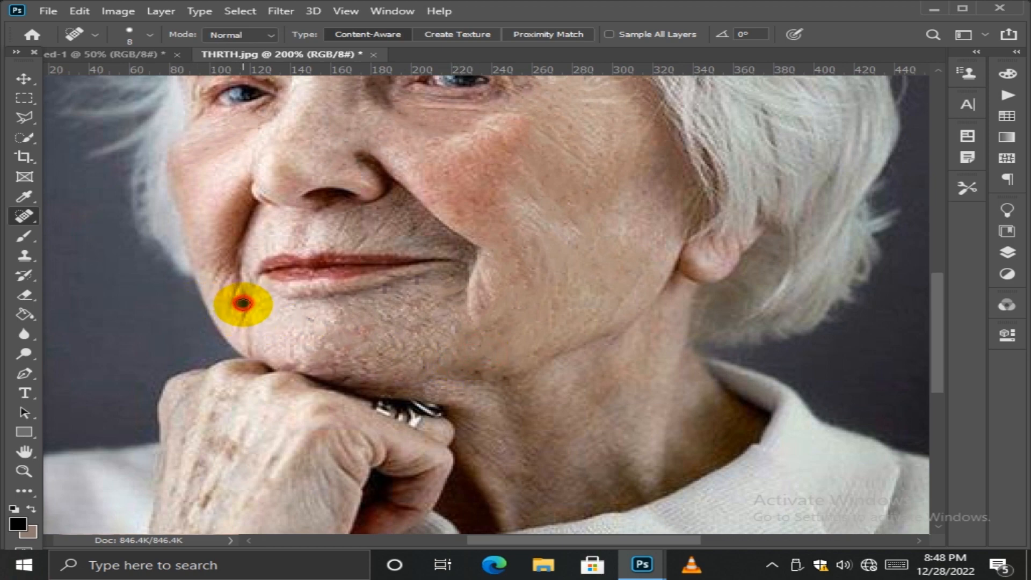
click(242, 299)
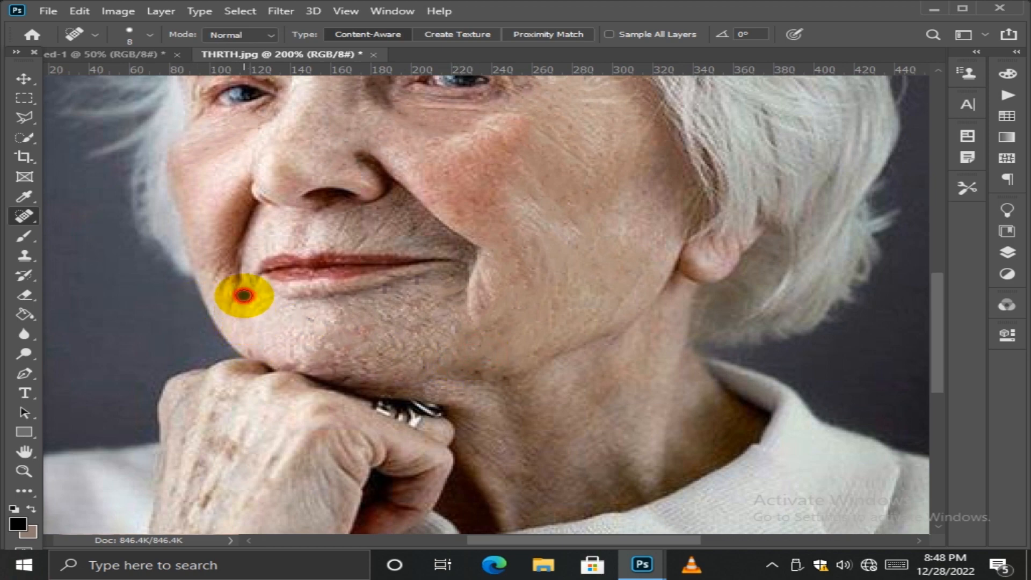
click(225, 282)
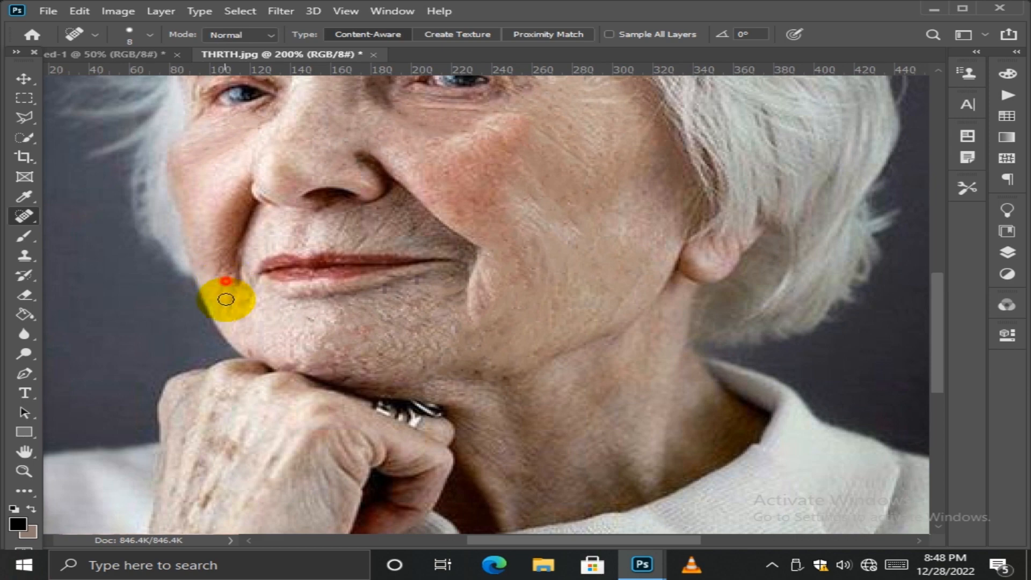
- Heal the fine lines between the nose and the upper lip
click(391, 224)
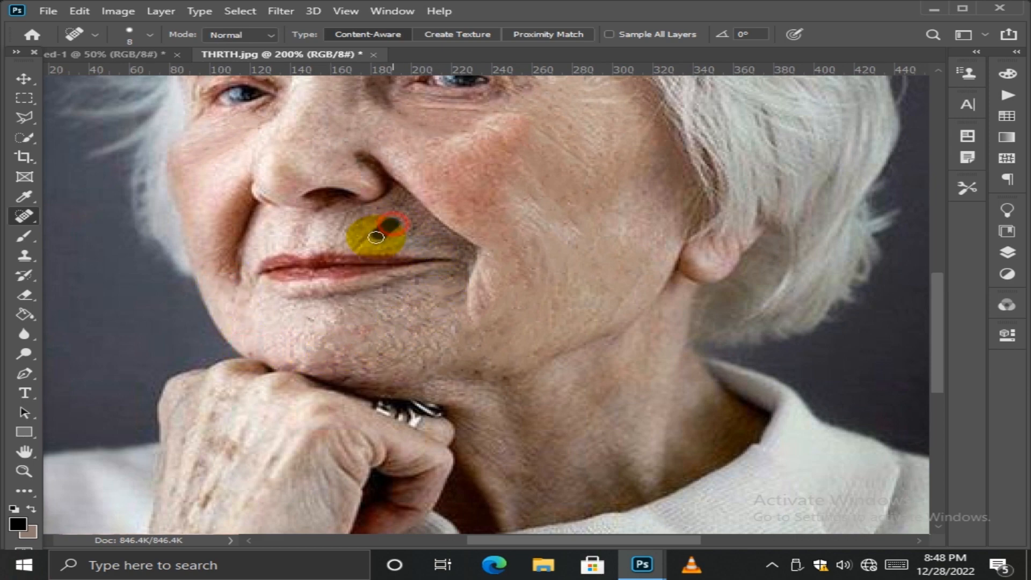
click(380, 223)
click(324, 231)
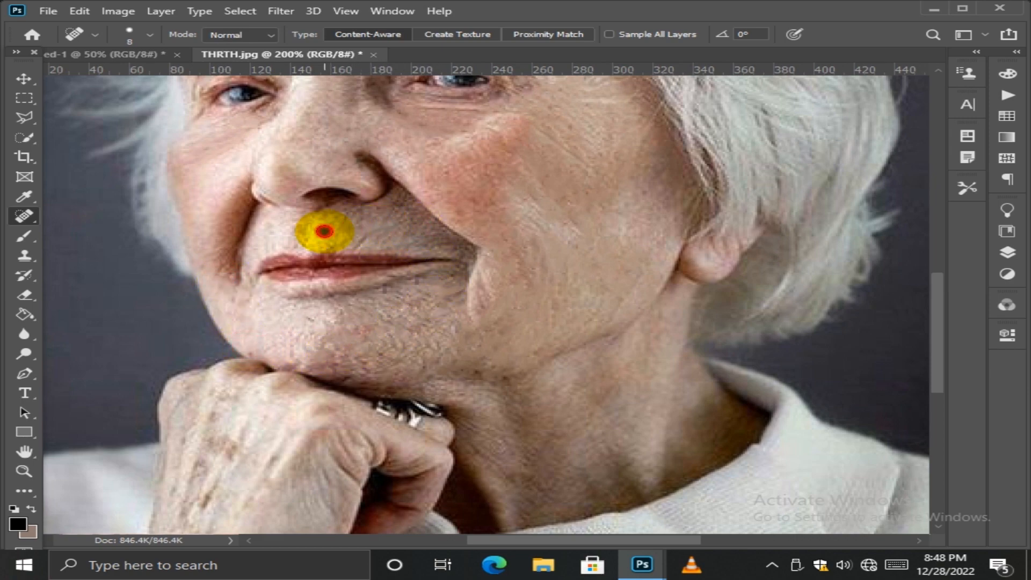
- Review the retouched skin from the neck to the forehead and in a full view of the portrait
scroll(594, 430, down, 1)
scroll(594, 433, up, 2)
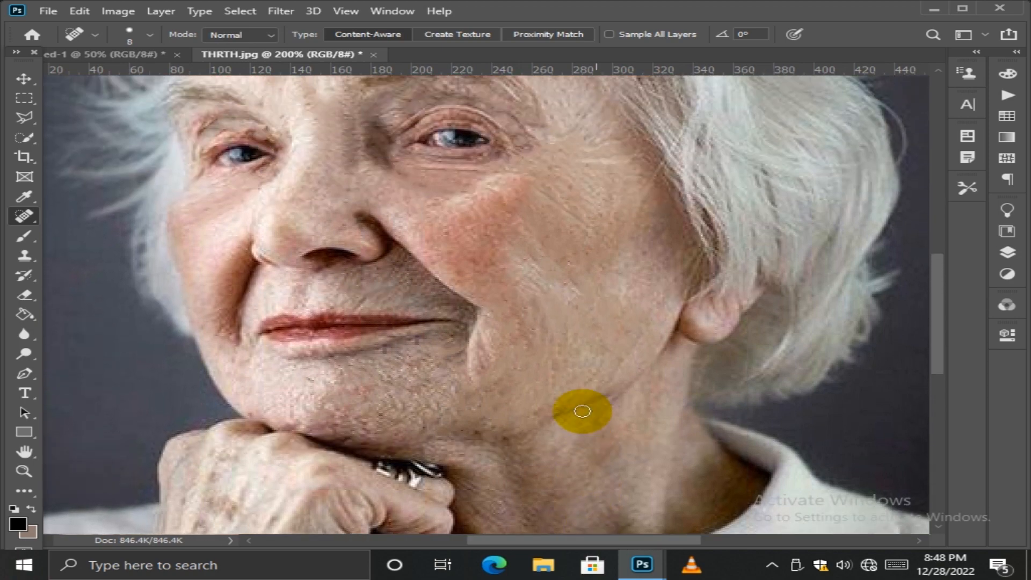
scroll(582, 410, up, 5)
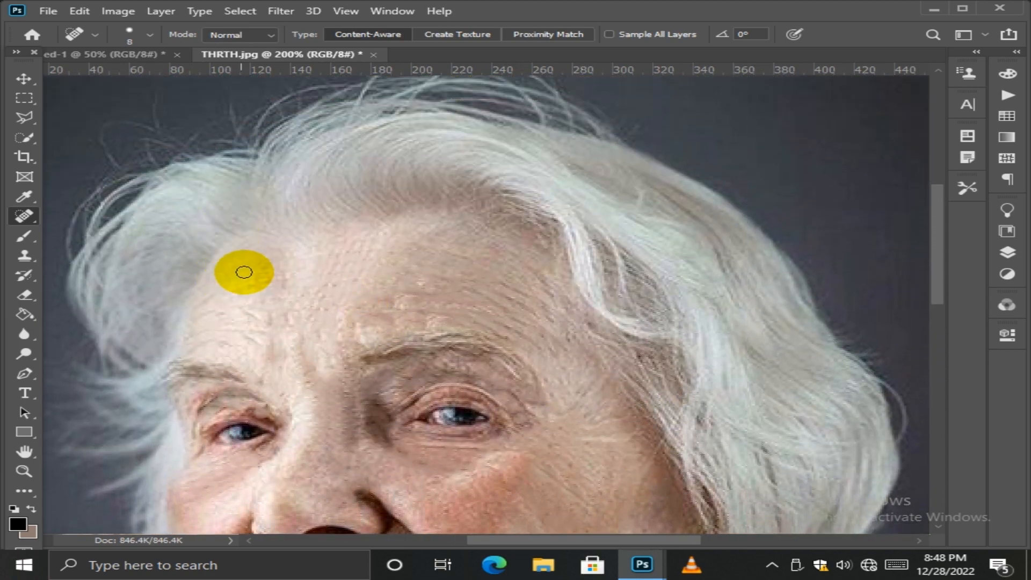
scroll(245, 272, down, 2)
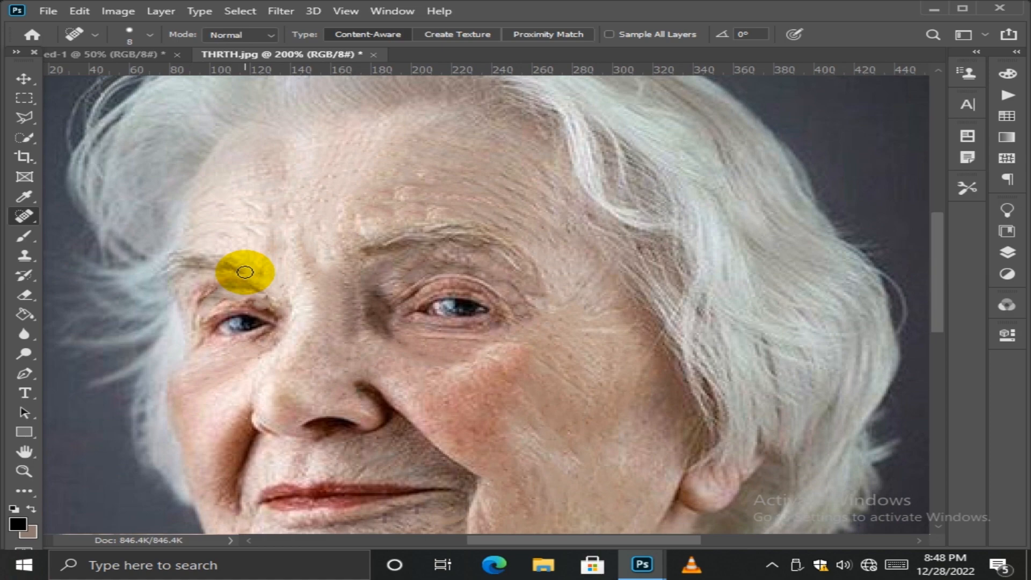
scroll(244, 272, down, 3)
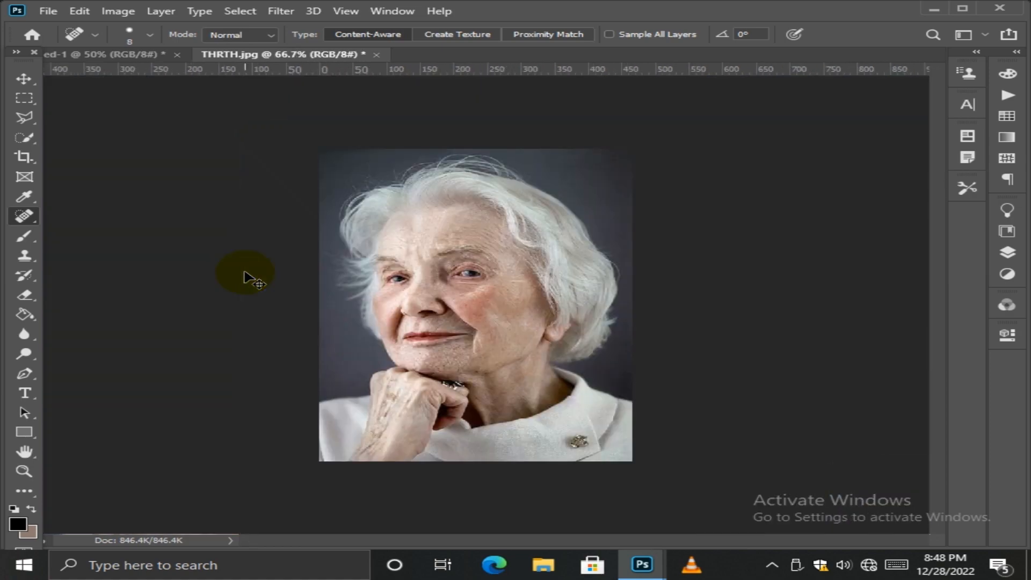
- Try to remove the stray hairs above the top of the head with the Spot Healing Brush at size 35
scroll(245, 272, up, 1)
scroll(244, 272, up, 2)
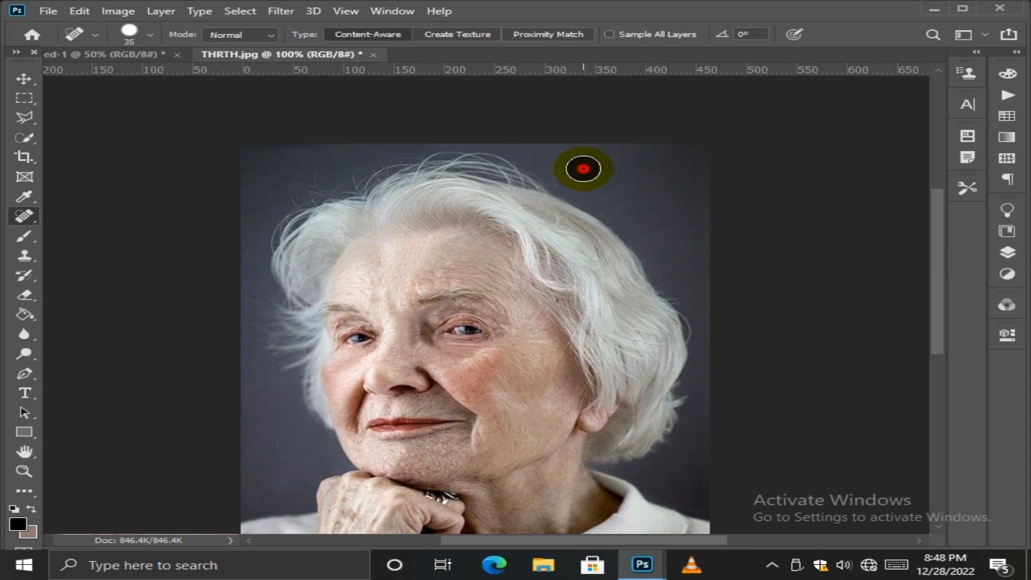
mouse_move(502, 154)
mouse_down()
mouse_move(432, 154)
mouse_move(502, 154)
mouse_up()
click(521, 156)
click(536, 165)
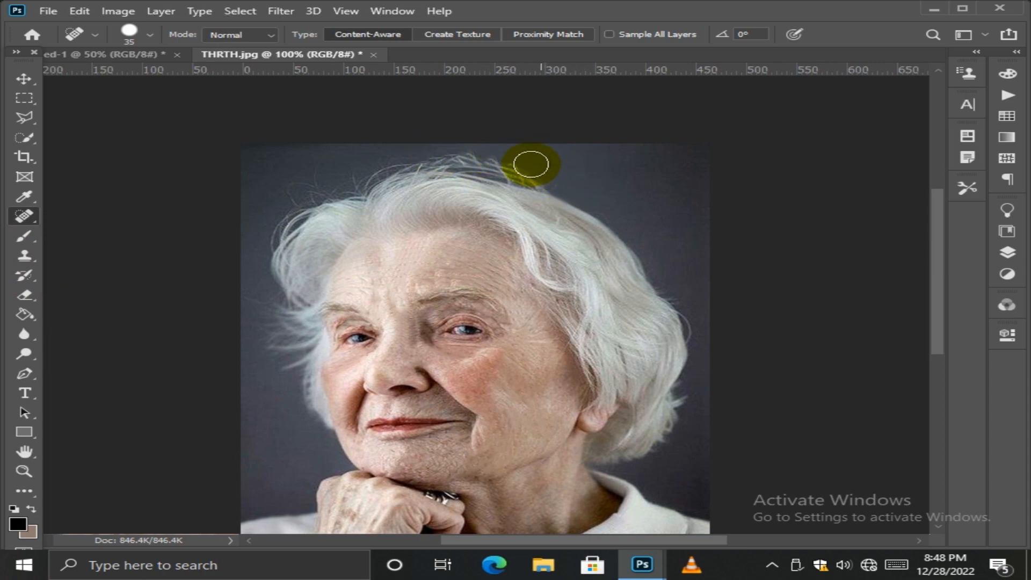
- Try to cover the stray hairs above the head using the Healing Brush at size 40, sampling the dark backdrop beside them
right_click(28, 228)
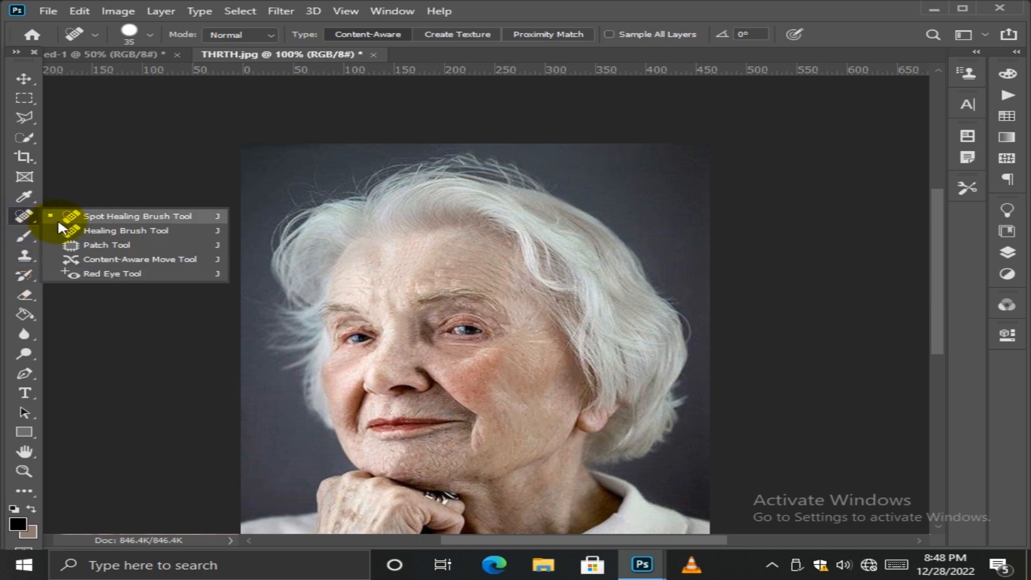
click(80, 225)
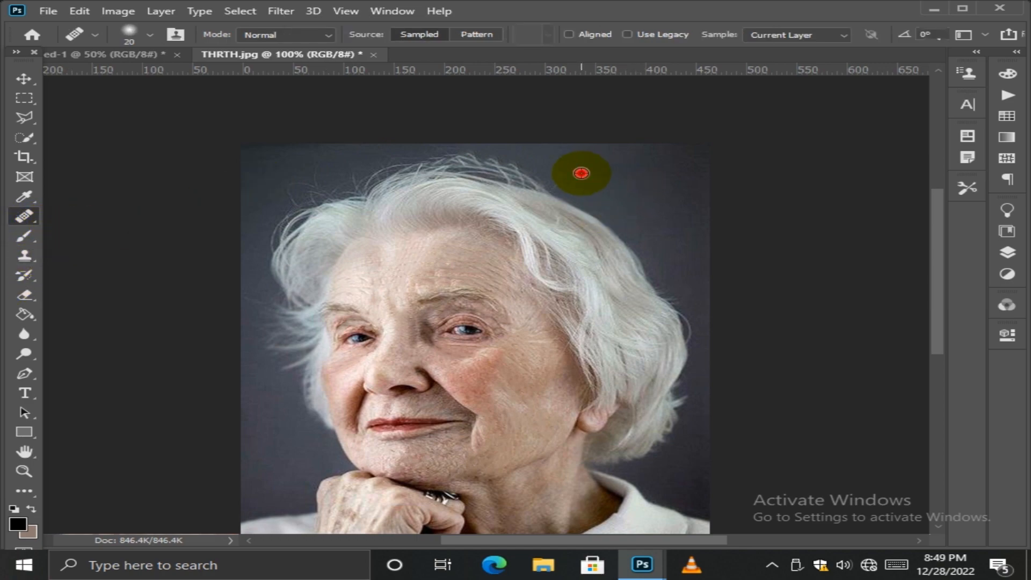
alt+click(543, 161)
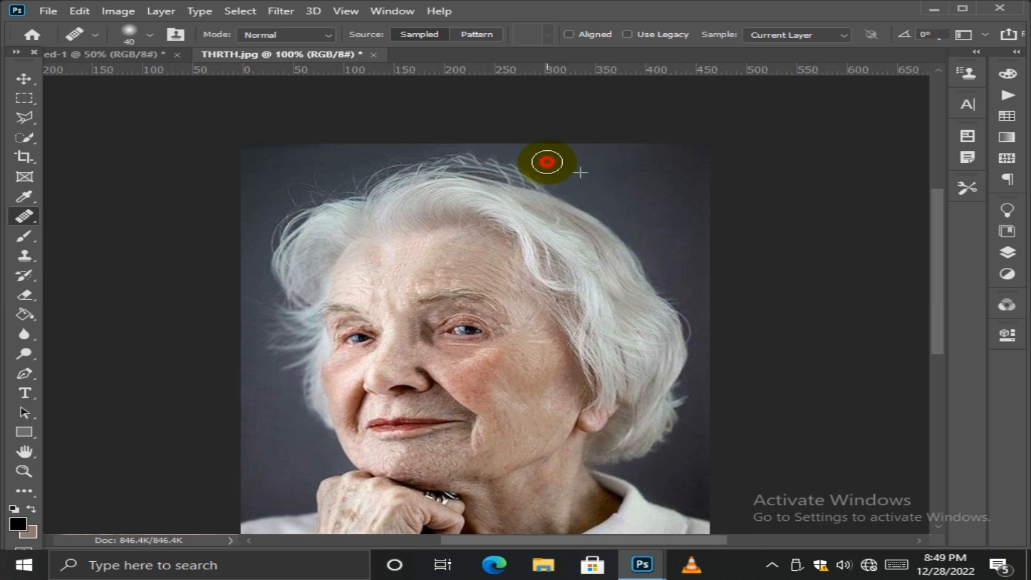
key(bracketright)
click(511, 156)
click(481, 153)
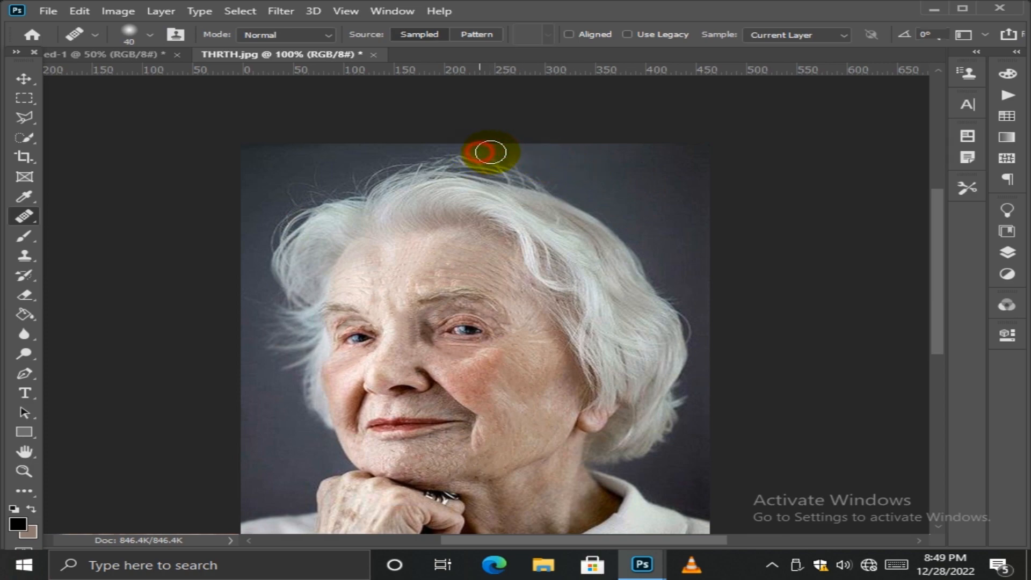
mouse_move(483, 152)
mouse_down()
mouse_move(520, 159)
mouse_move(452, 154)
mouse_up()
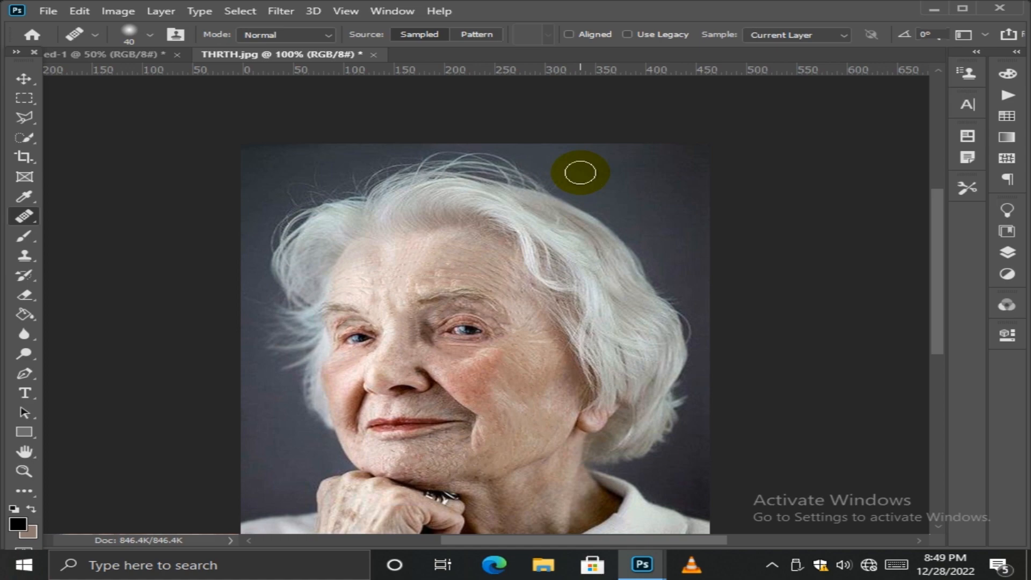
- Switch to the Move tool and add a new empty layer above the Background layer
click(23, 79)
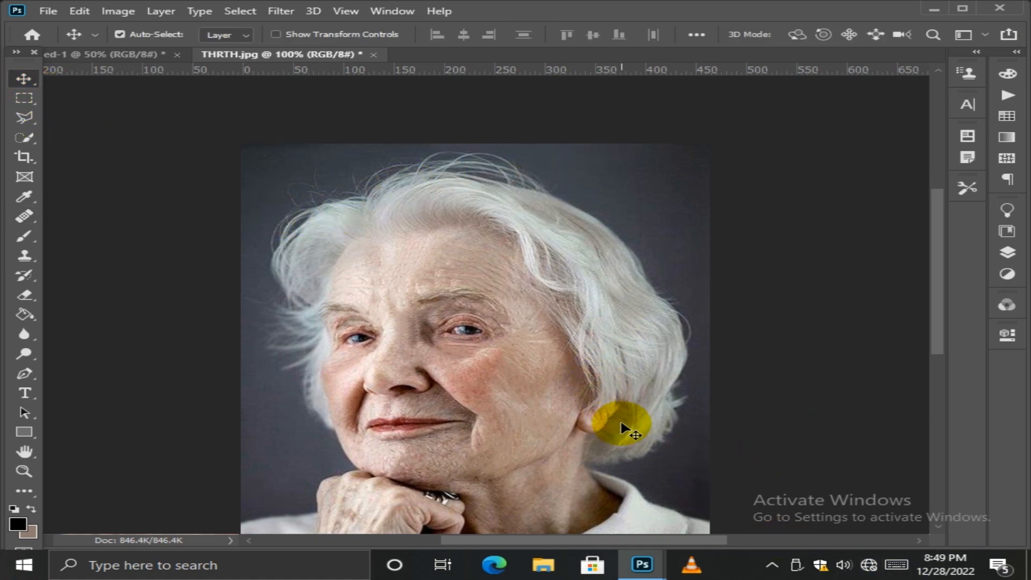
scroll(622, 424, down, 3)
scroll(622, 427, down, 2)
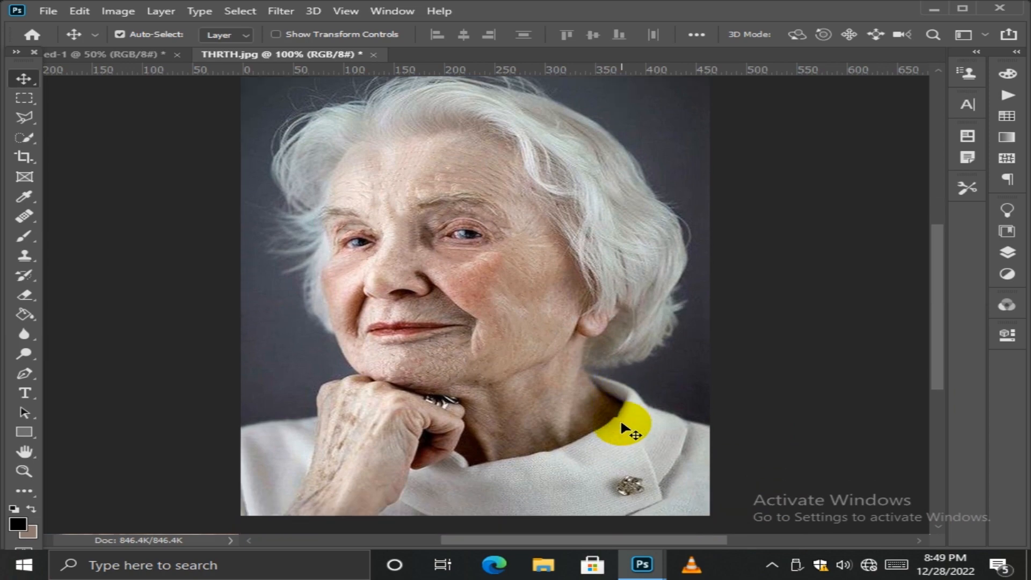
scroll(621, 427, up, 1)
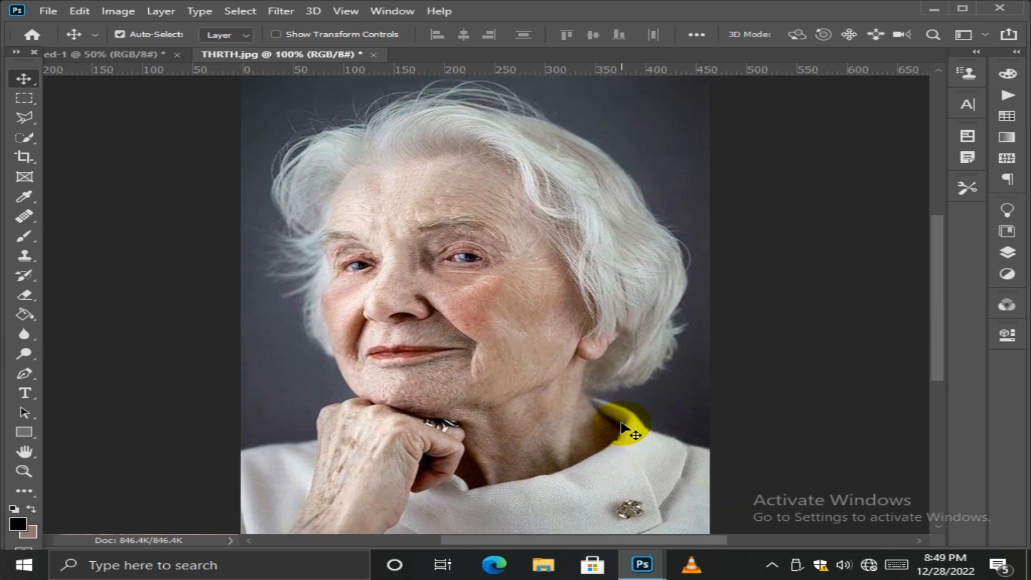
key(ctrl+plus)
scroll(698, 426, down, 3)
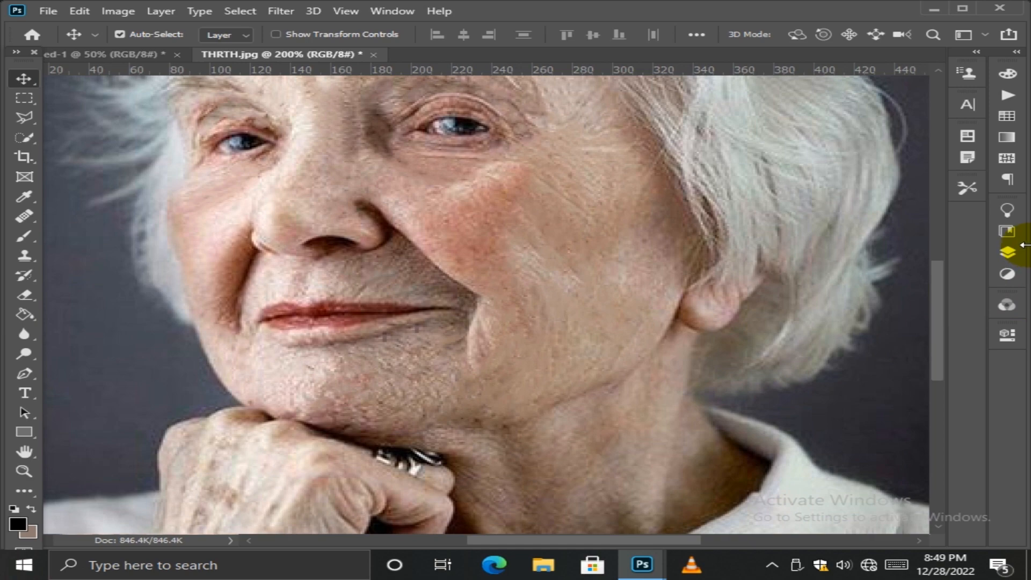
click(1014, 258)
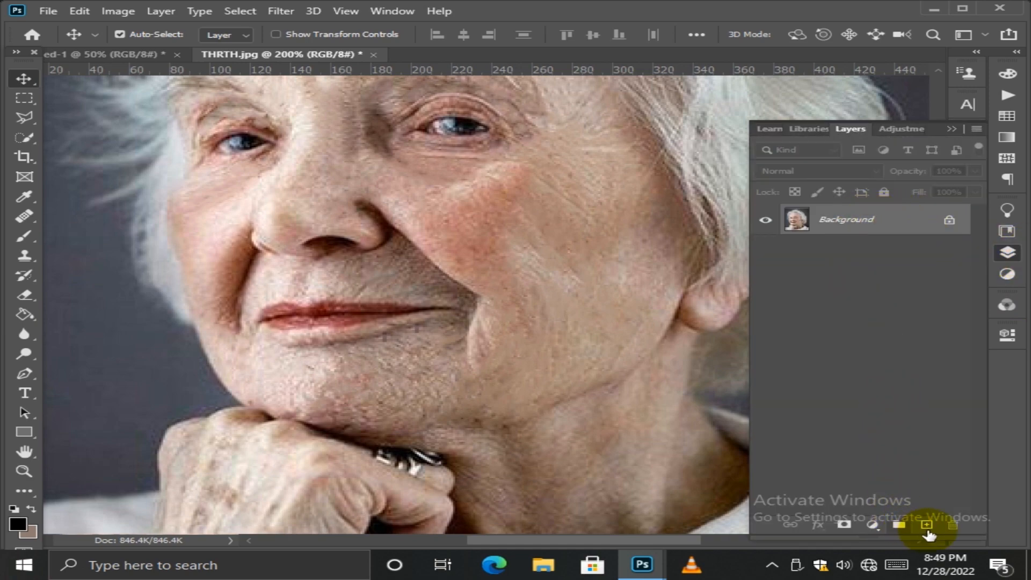
click(927, 525)
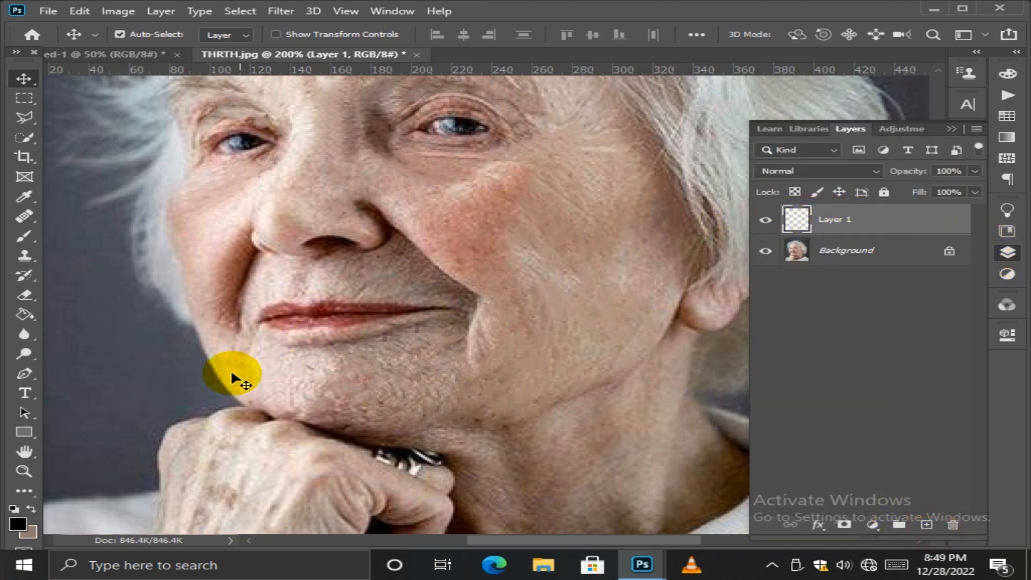
- Switch to the Brush tool and set the foreground color to pure red (ff0000)
click(23, 235)
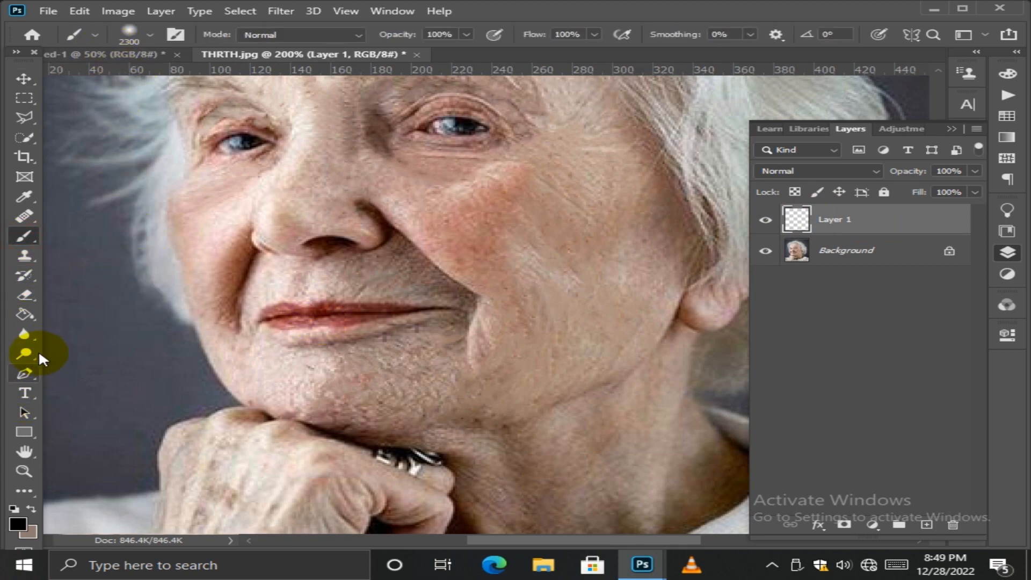
click(24, 519)
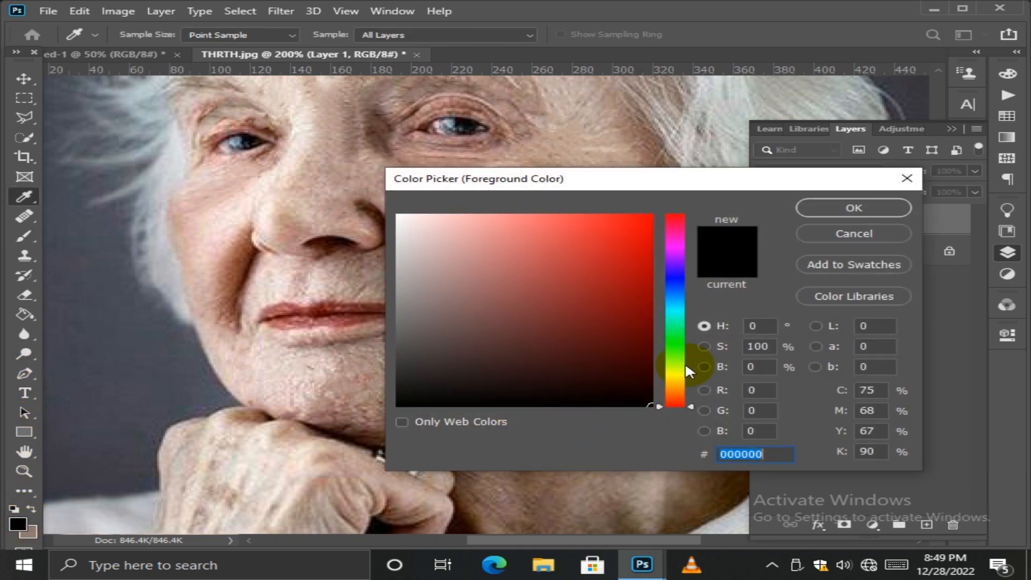
click(651, 215)
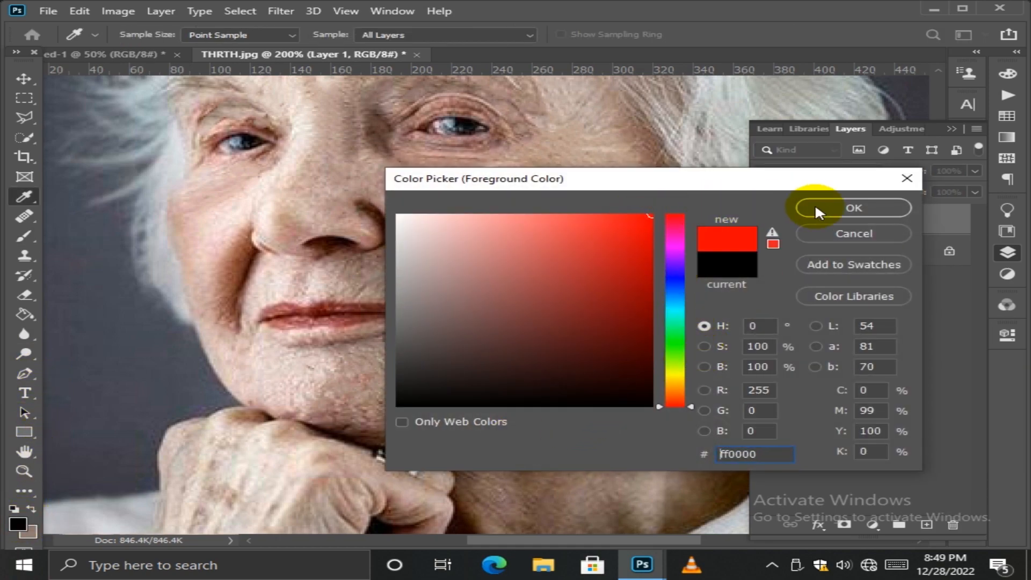
click(854, 208)
- Try painting red over the portrait on Layer 1 with the size 2300 brush, and undo the stroke
click(326, 319)
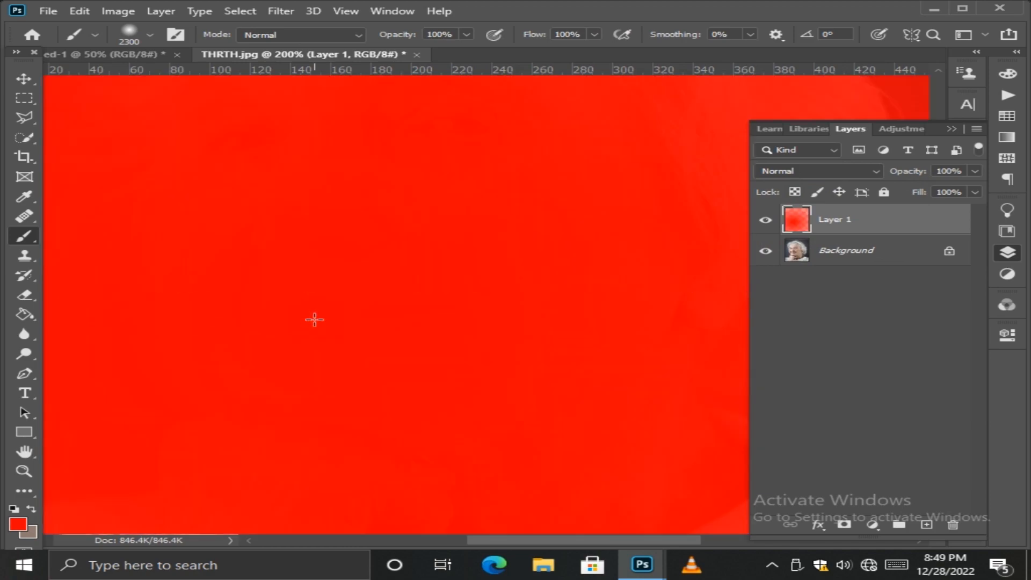
key(ctrl+z)
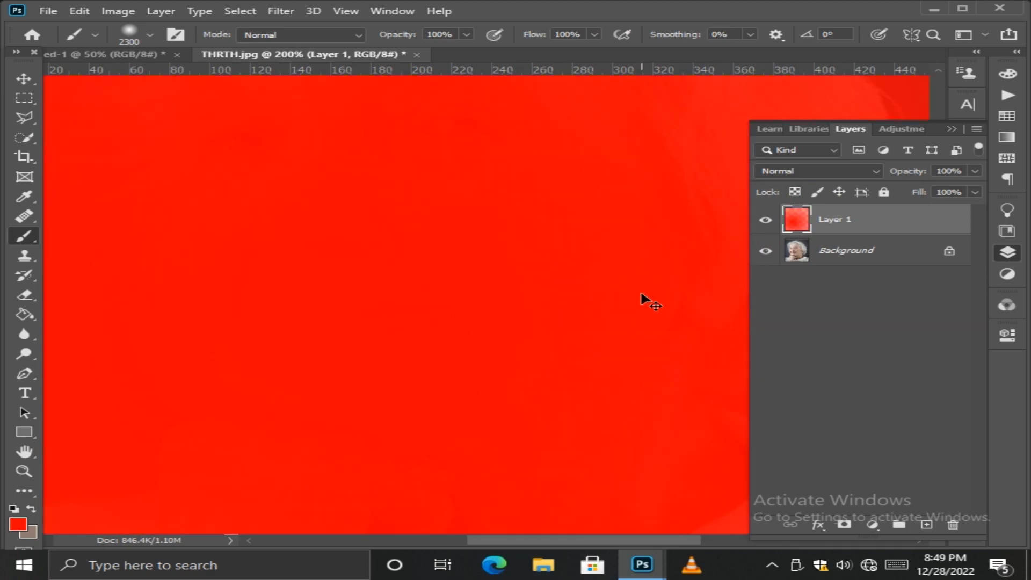
key(ctrl+z)
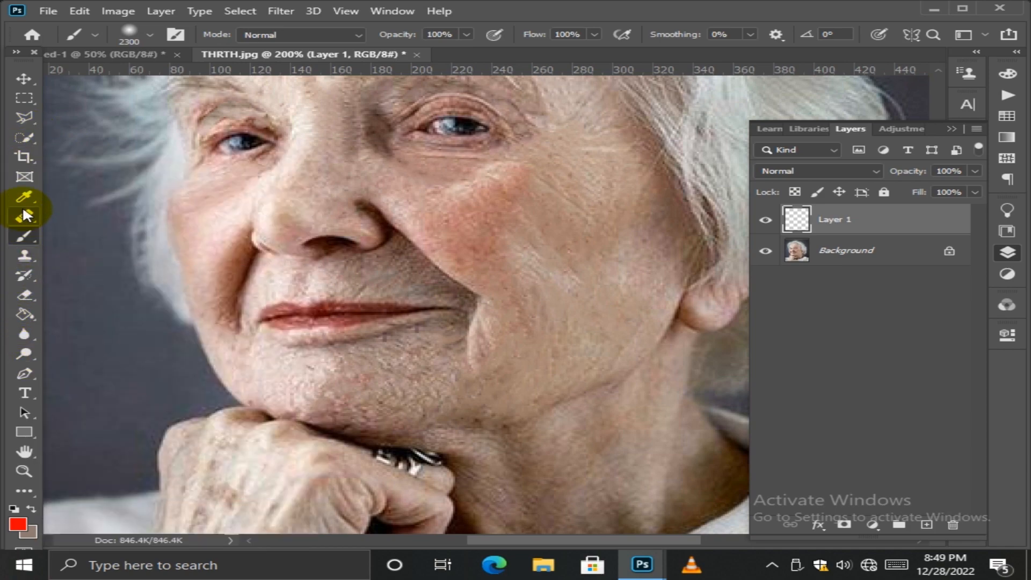
- Choose the Clone Stamp Tool and reduce its brush size to 5 for close work on the lips
click(24, 255)
right_click(27, 259)
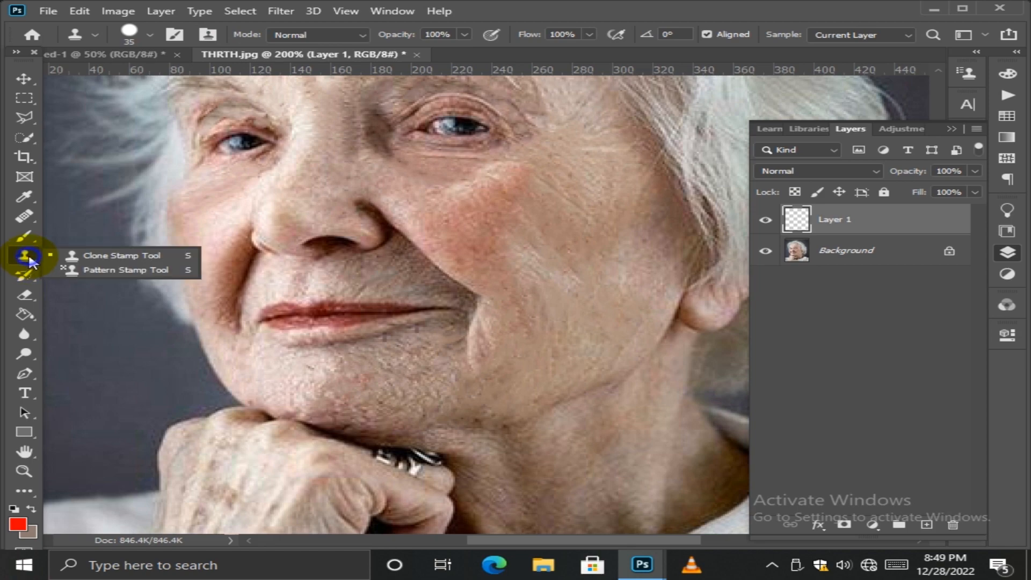
click(73, 258)
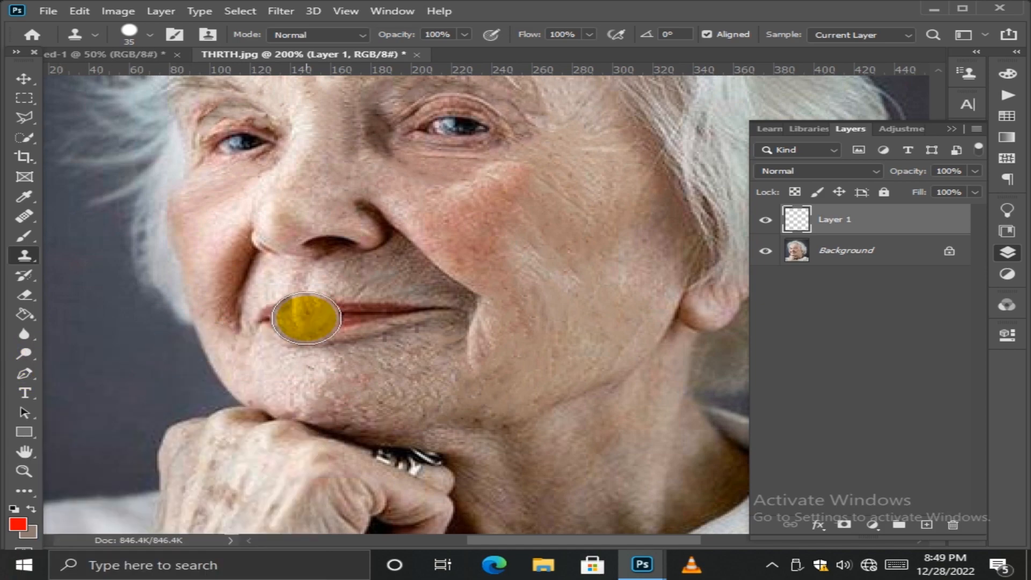
scroll(307, 318, up, 1)
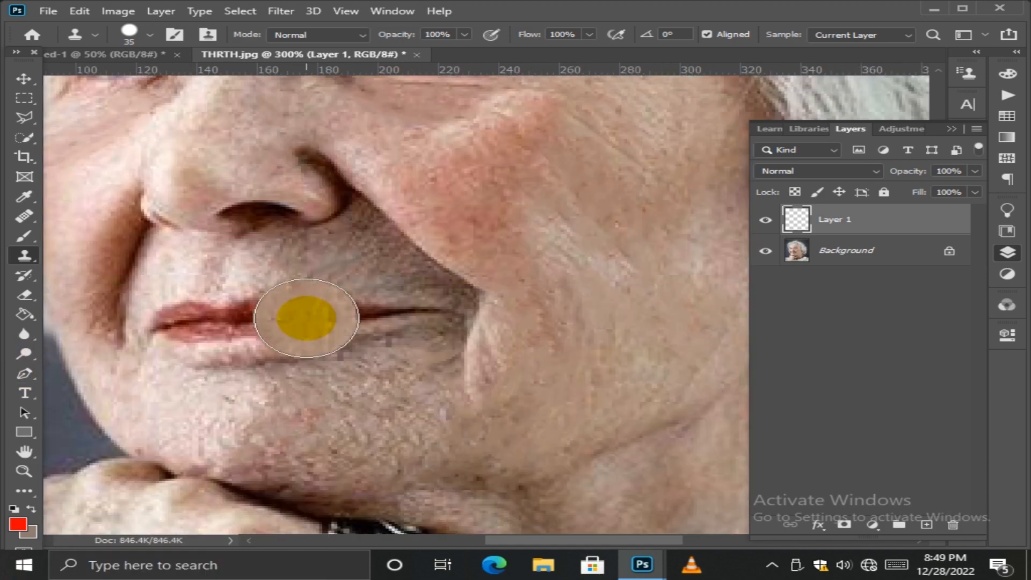
key(bracketleft)
key(bracketleft)
key(bracketleft)
key(bracketleft)
key(bracketleft)
key(bracketleft)
key(bracketleft)
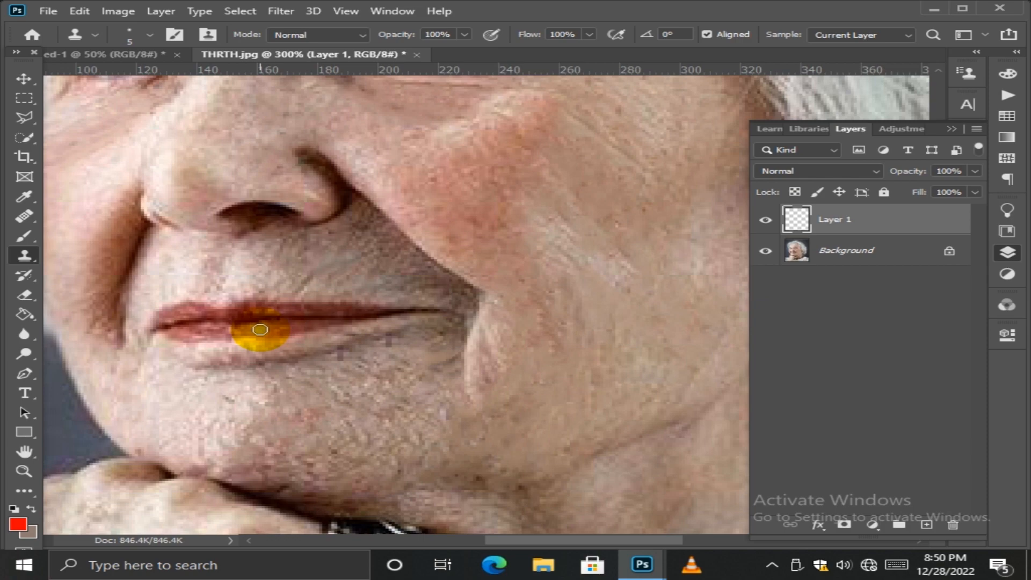
- Try to clone lip color along the woman's lips on Layer 1 with the Clone Stamp
click(281, 329)
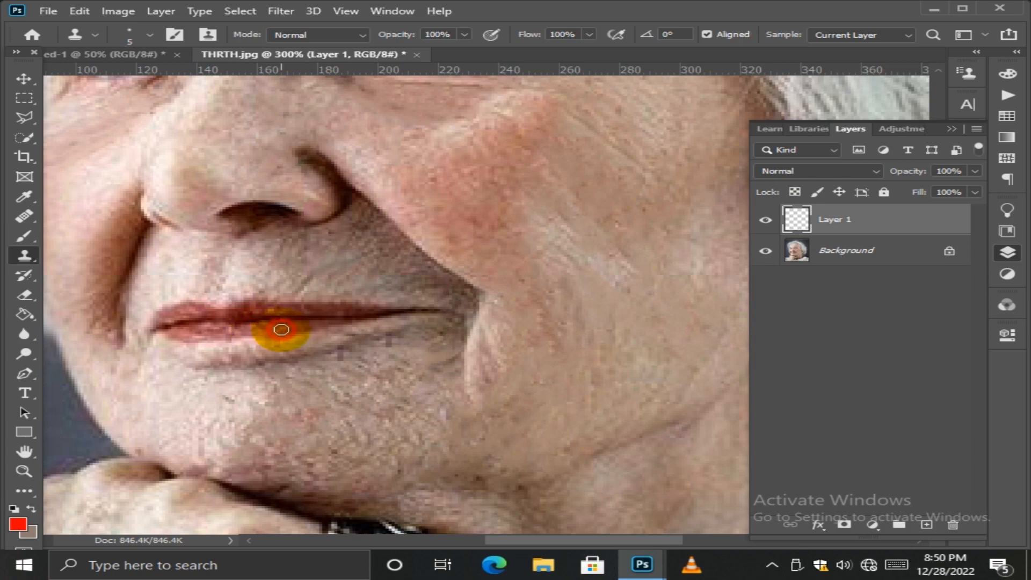
click(258, 330)
click(212, 331)
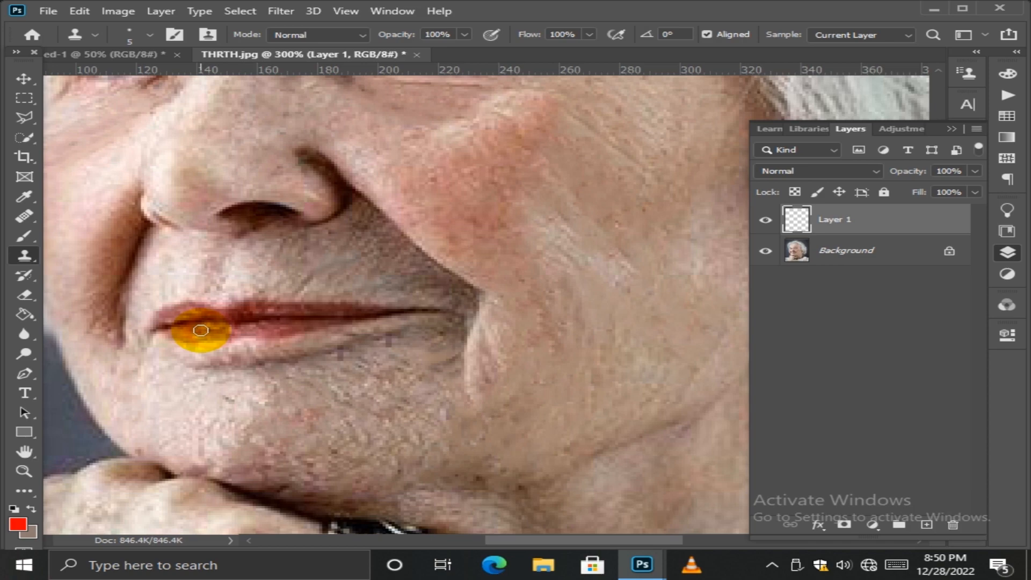
click(207, 331)
click(222, 330)
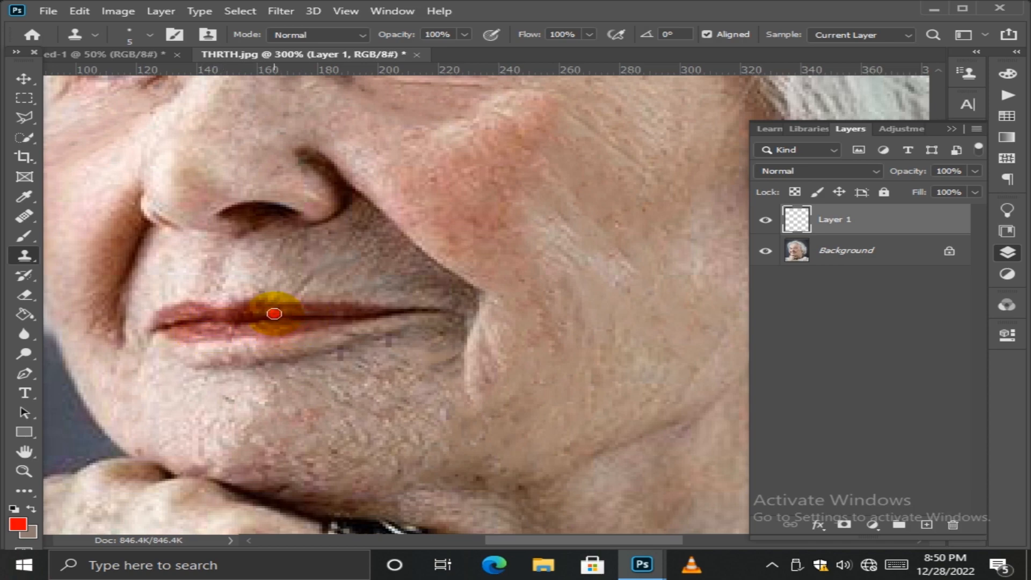
click(207, 321)
click(355, 318)
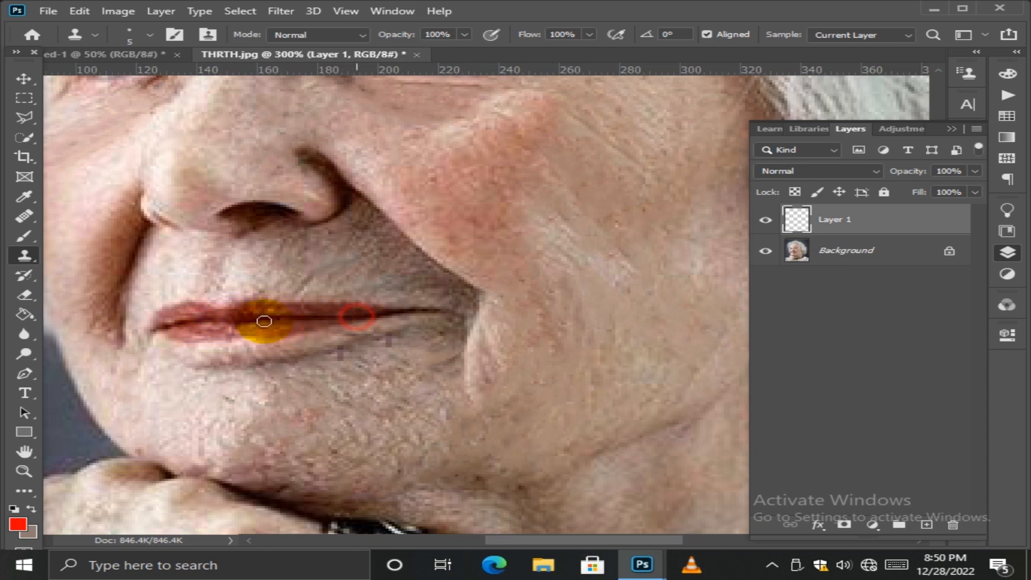
- Delete Layer 1 so only the Background layer remains
key(ctrl+minus)
key(ctrl+minus)
key(ctrl+minus)
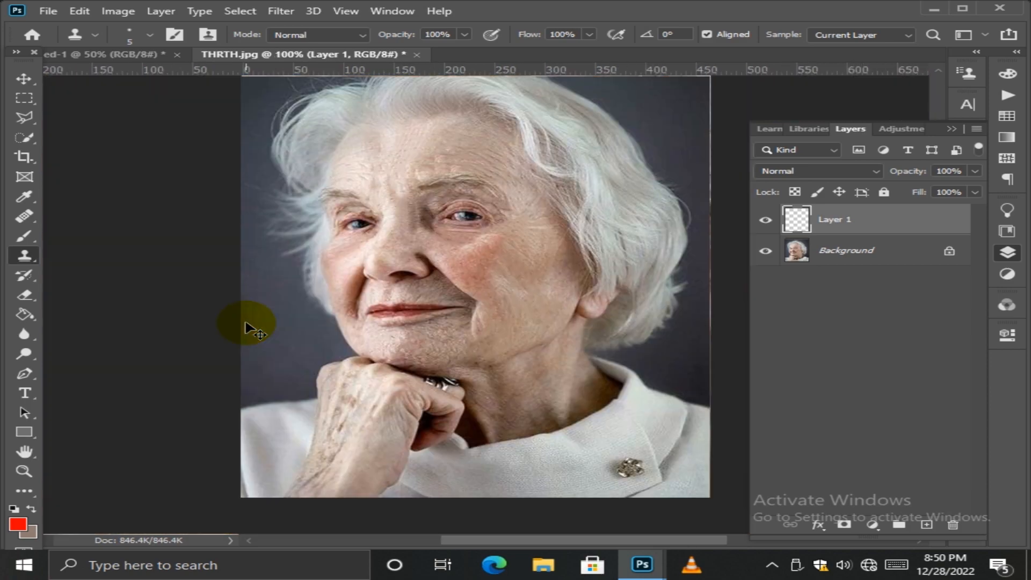
key(ctrl+plus)
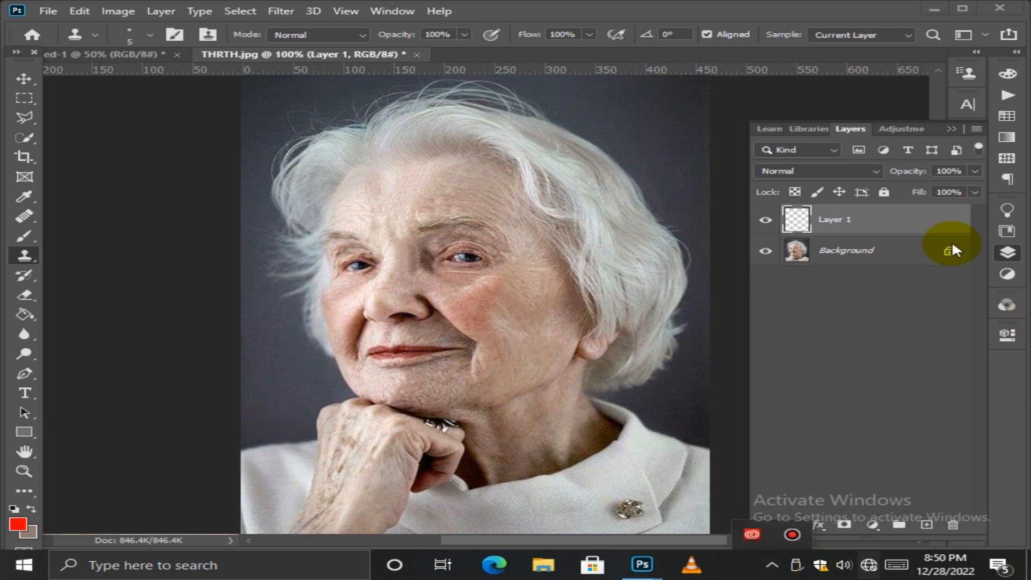
key(Delete)
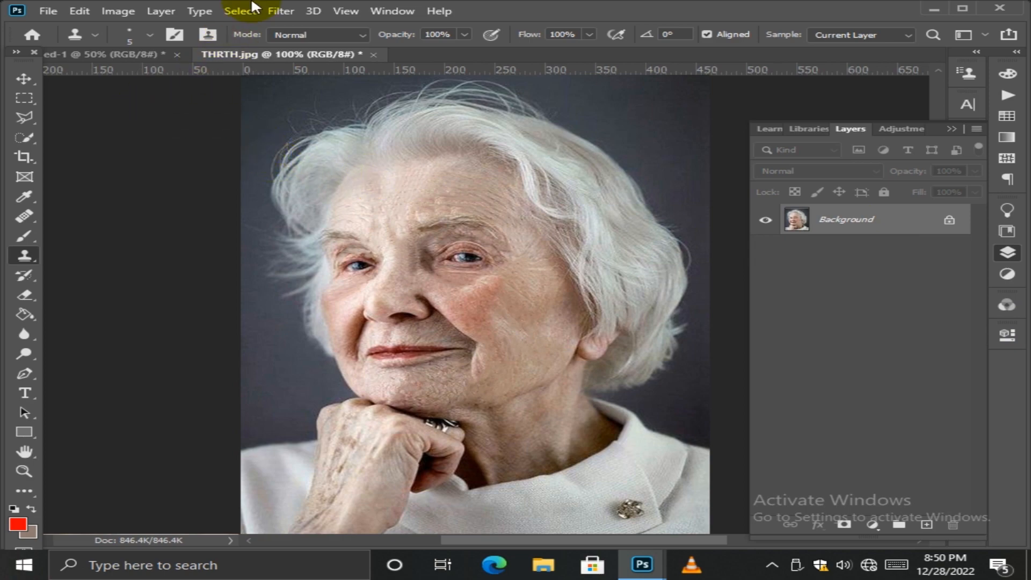
- Start the Camera Raw Filter on the portrait and set Temperature to -14, Tint to -1 and Exposure to +0.10
click(281, 13)
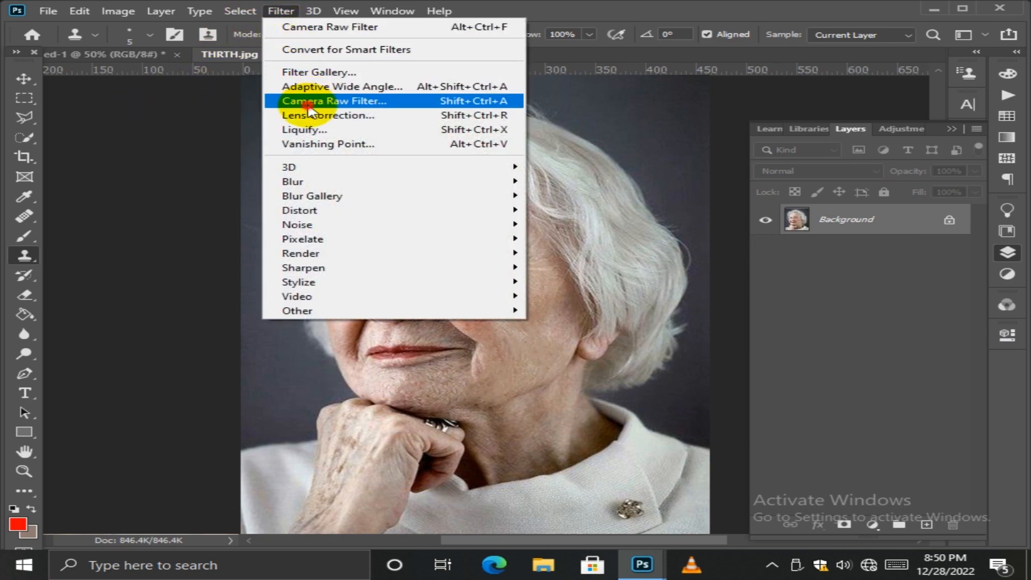
click(293, 102)
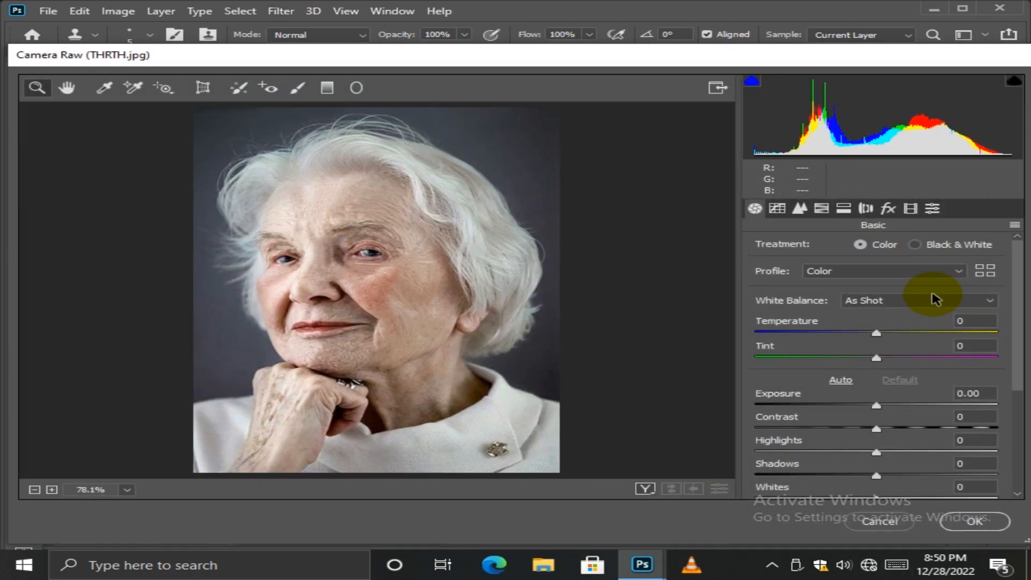
drag(876, 326, 913, 359)
click(875, 360)
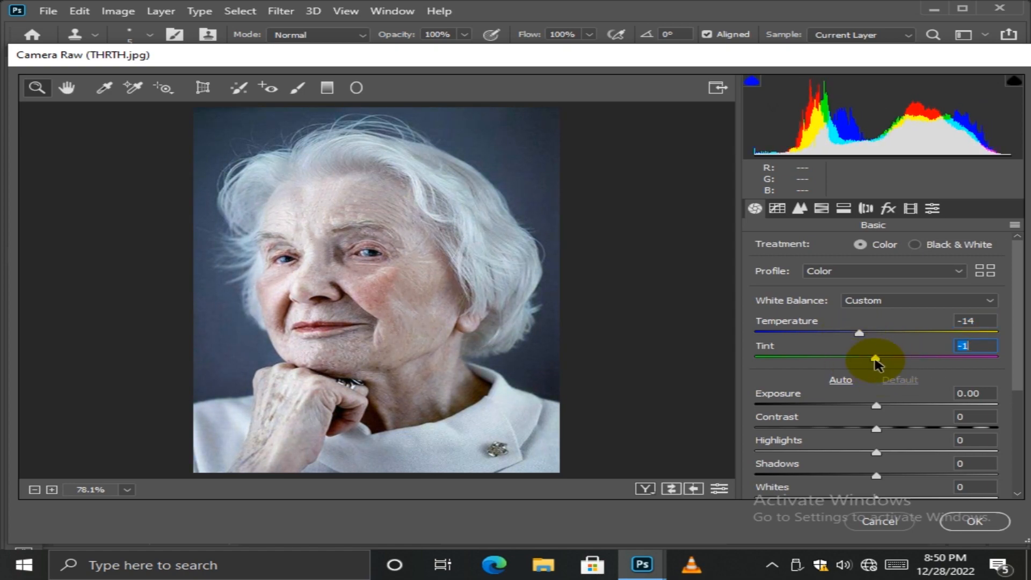
mouse_move(877, 407)
mouse_down()
mouse_move(920, 408)
mouse_move(859, 408)
mouse_move(879, 407)
mouse_up()
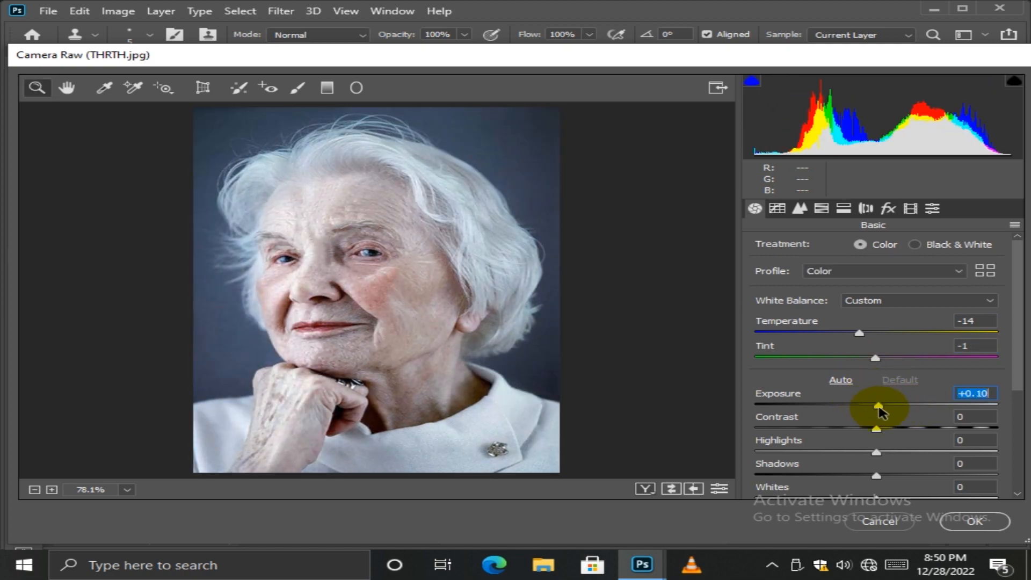
- Set Contrast to +51, Highlights to -24, Shadows to -11, Whites to +7 and Blacks to +4
scroll(881, 412, down, 3)
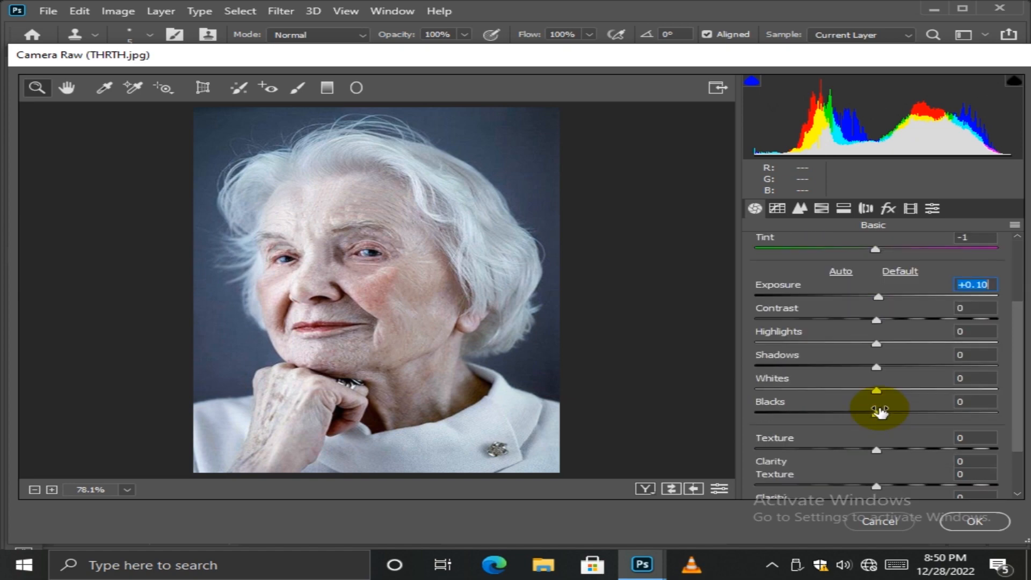
click(889, 321)
drag(890, 322, 884, 415)
click(876, 344)
- Smooth the skin by setting Texture to -100, Clarity to -49 and Dehaze to +39
scroll(891, 413, down, 2)
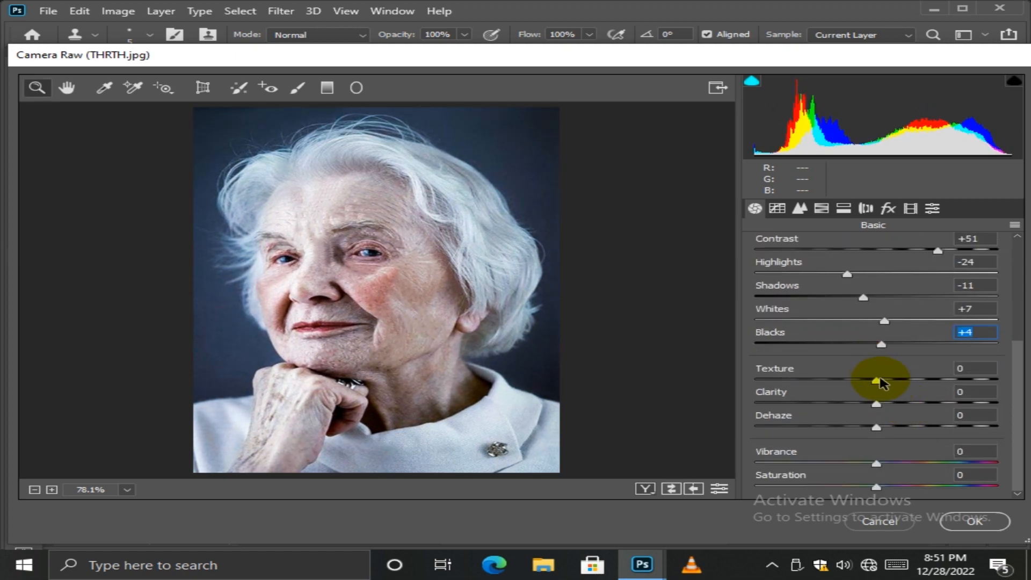
click(878, 380)
drag(925, 382, 728, 394)
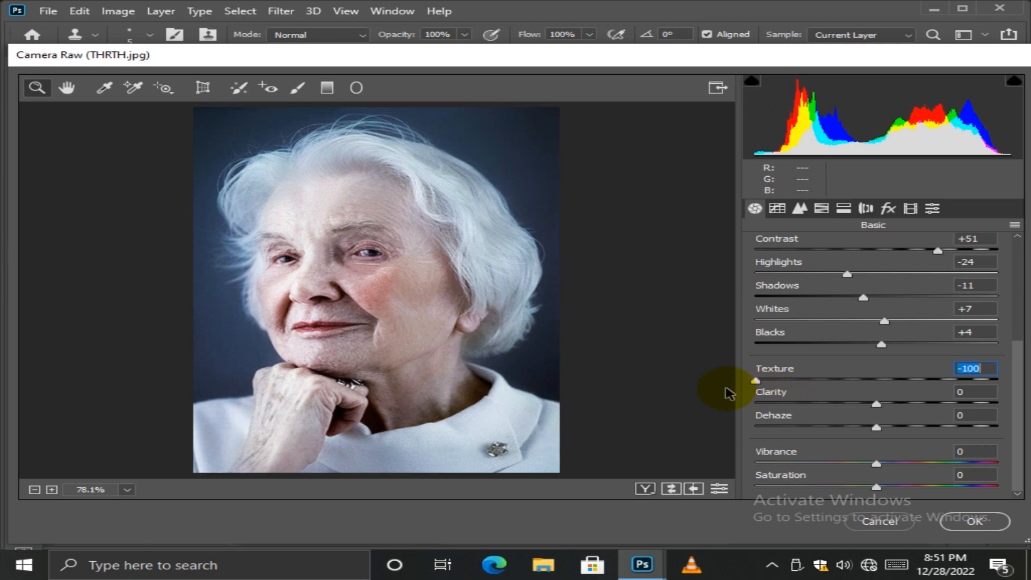
drag(877, 404, 933, 403)
drag(883, 404, 924, 433)
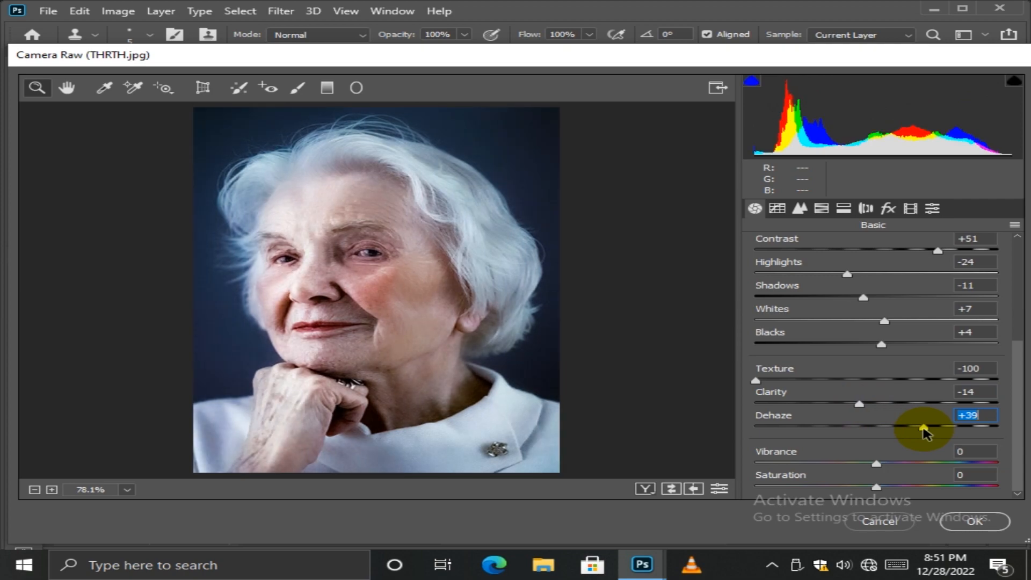
drag(859, 404, 817, 407)
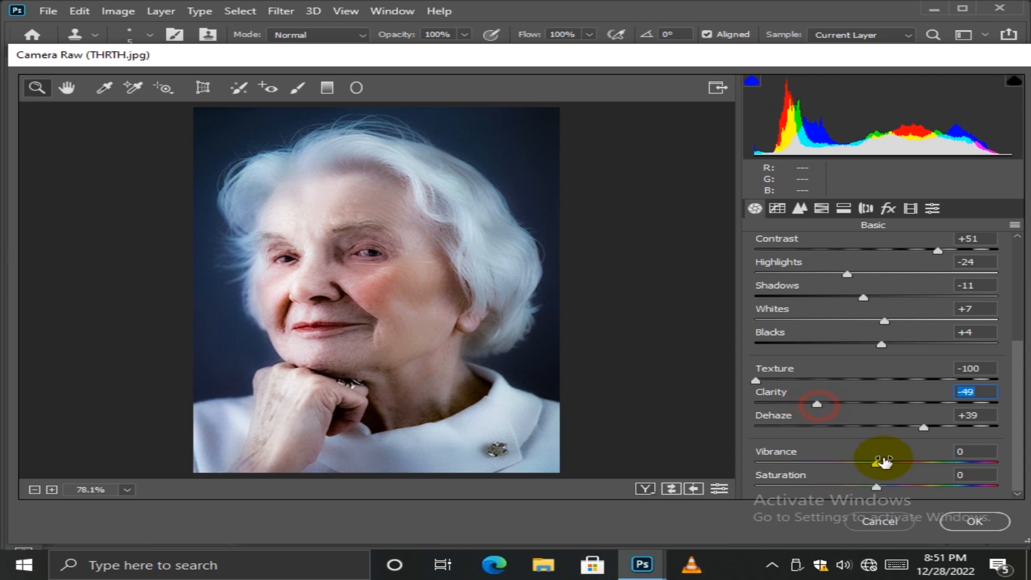
- In the HSL adjustments, set the Reds hue to -66 and the Oranges hue to -26
click(821, 208)
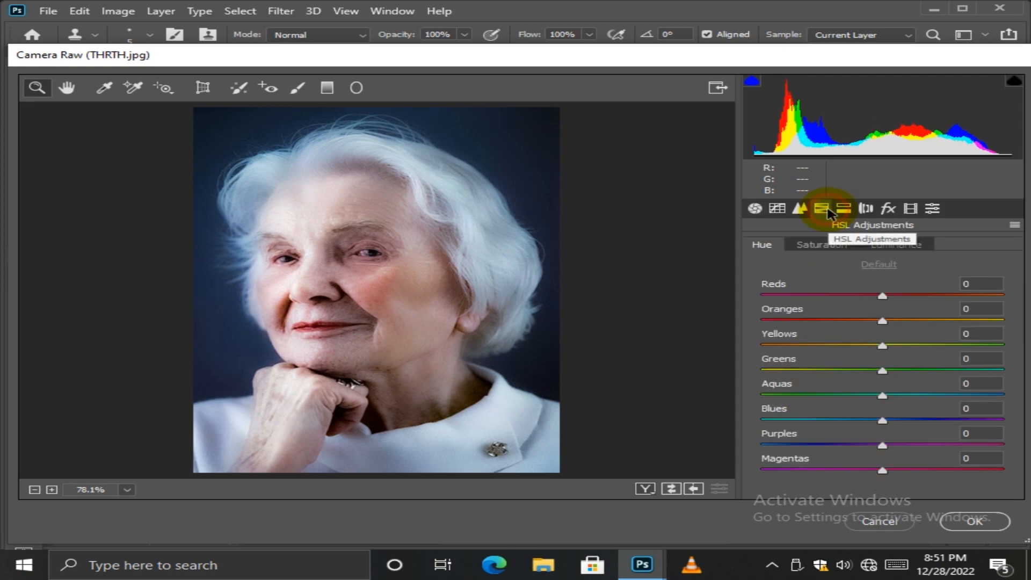
click(883, 298)
drag(882, 299, 806, 301)
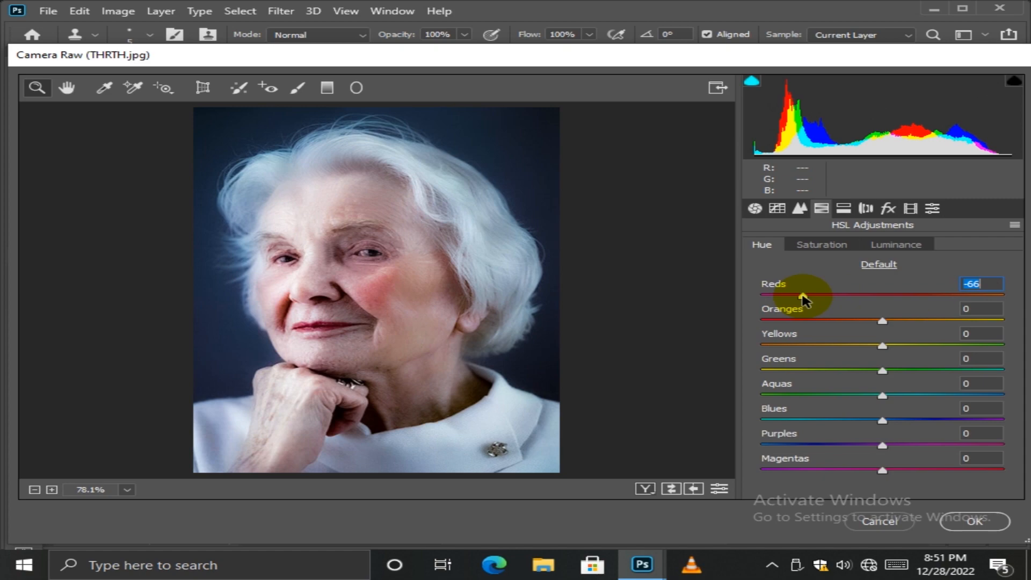
drag(883, 322, 856, 327)
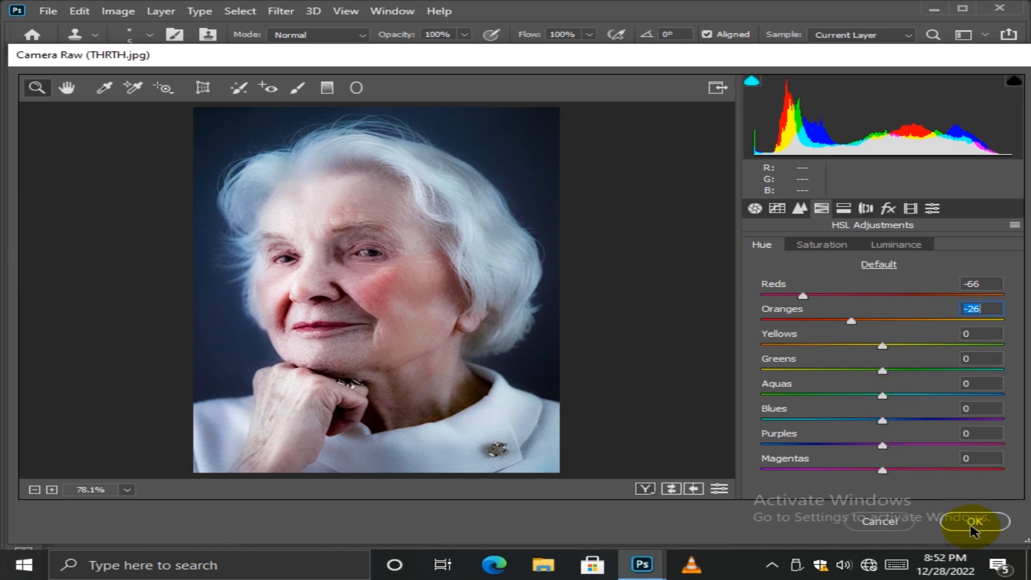
- Look over the Split Toning, Calibration and Tone Curve settings, and apply the Camera Raw adjustments to the portrait
click(843, 210)
click(844, 211)
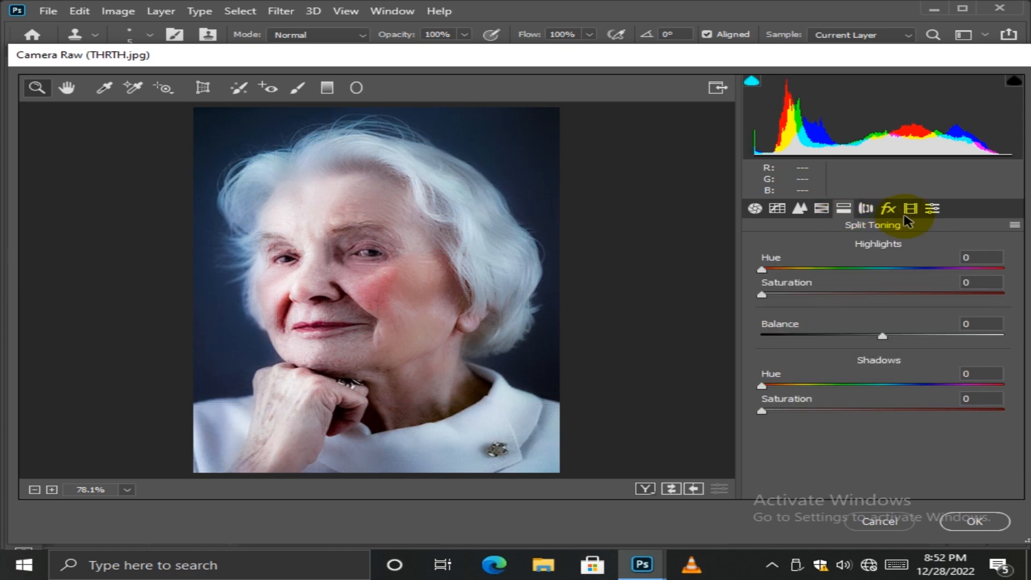
click(909, 211)
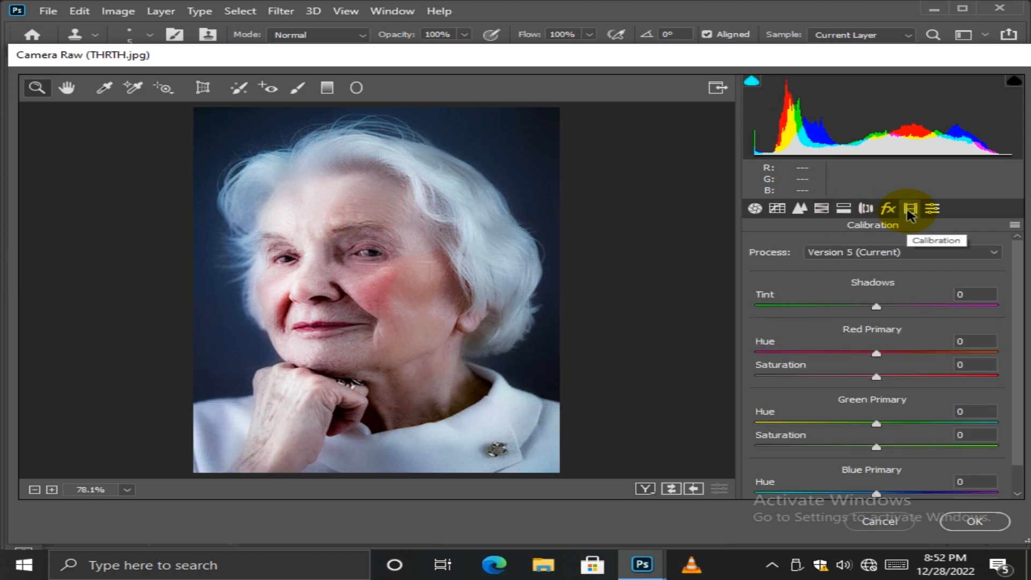
click(800, 210)
click(823, 212)
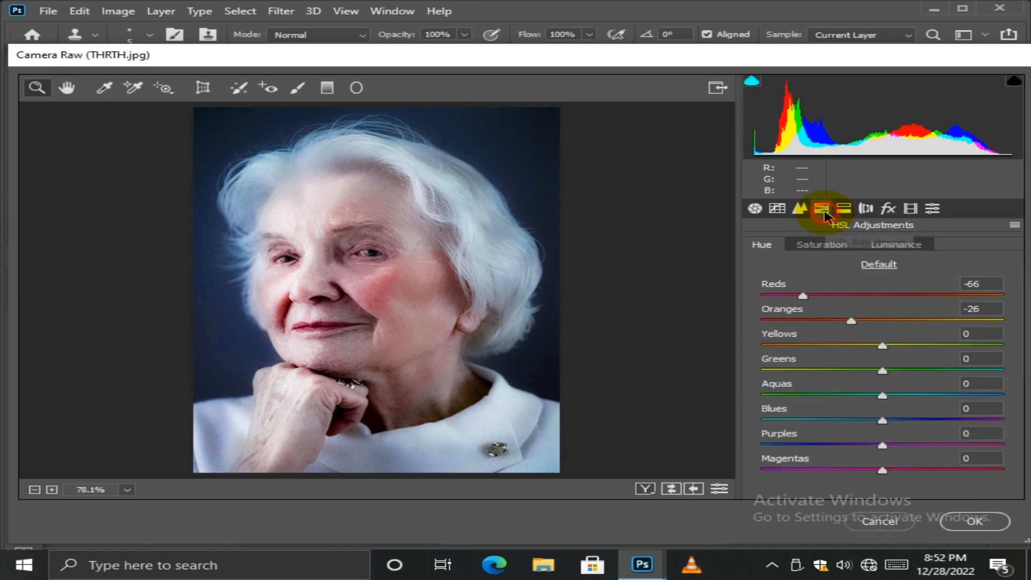
click(777, 209)
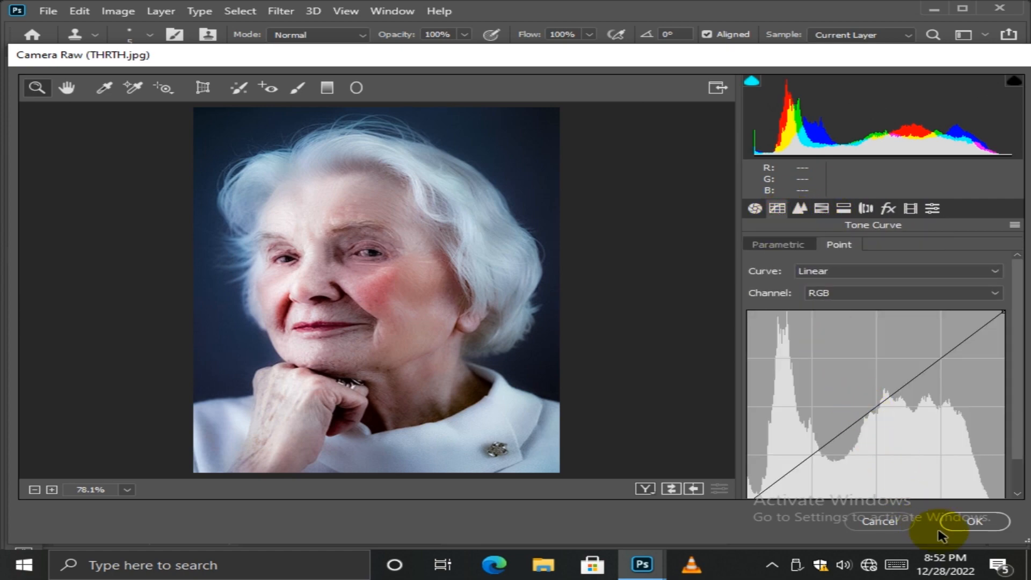
click(972, 520)
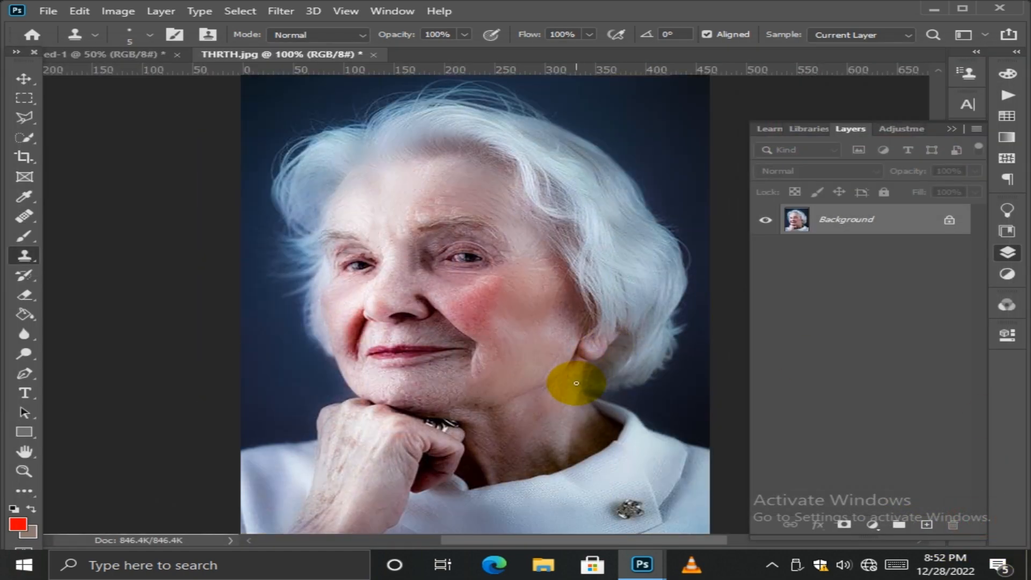
click(959, 129)
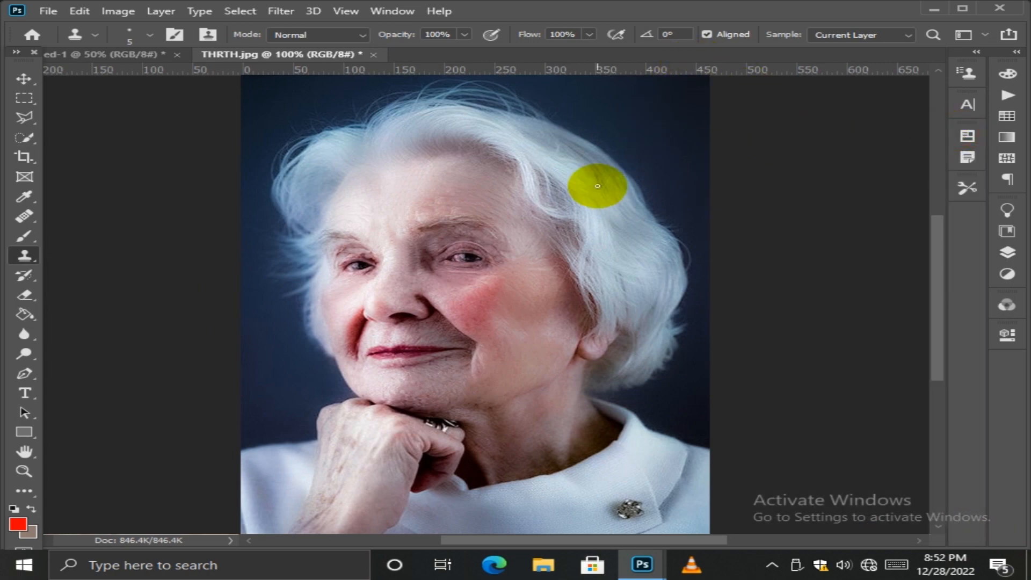
- Switch to the Move tool and compare the retouched portrait in THRTH.jpg with the original in rtrtyrt.jpg
click(18, 79)
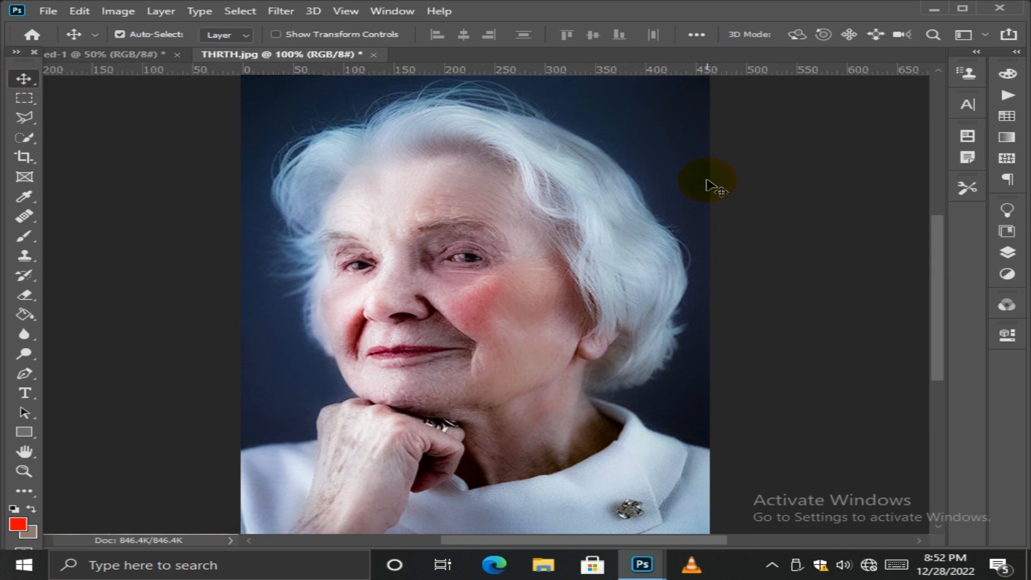
key(ctrl+plus)
key(ctrl+minus)
key(ctrl+minus)
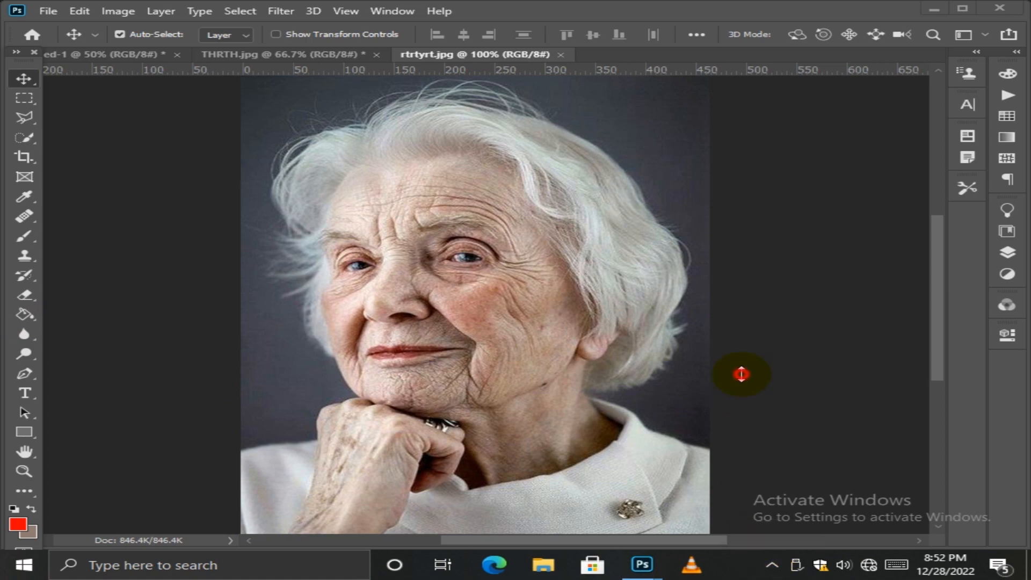
click(296, 59)
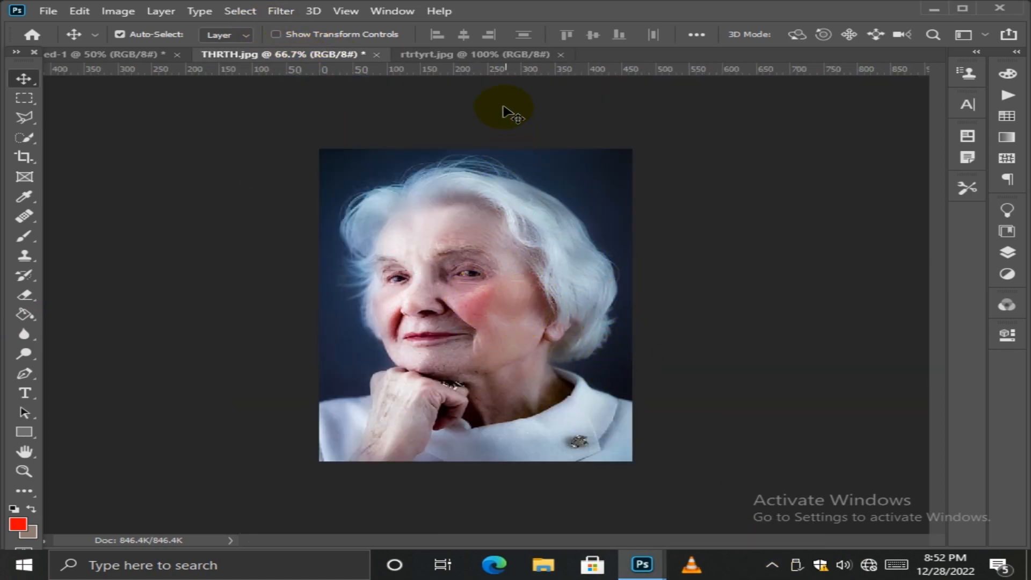
click(499, 54)
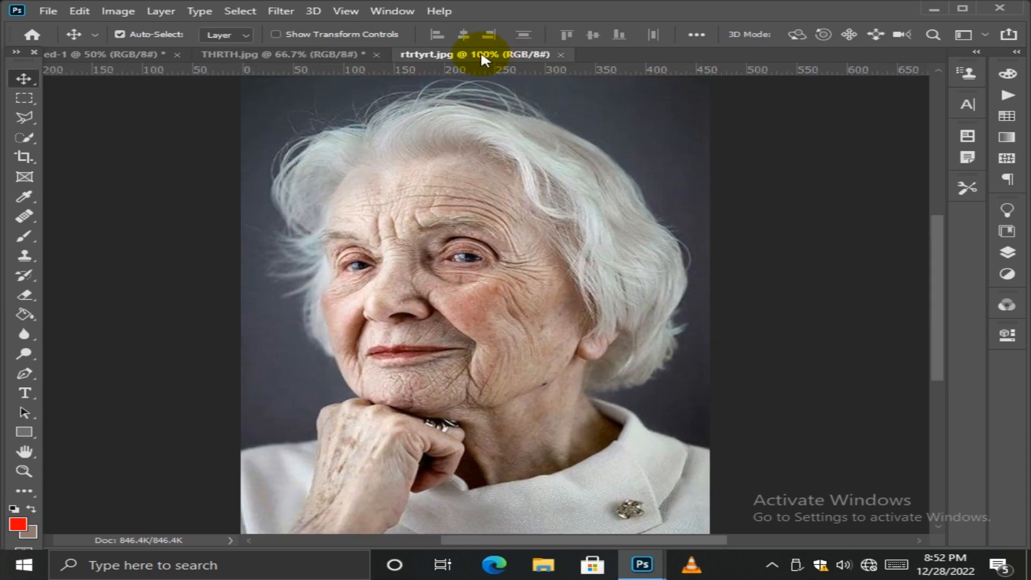
click(270, 53)
key(ctrl+plus)
key(ctrl+plus)
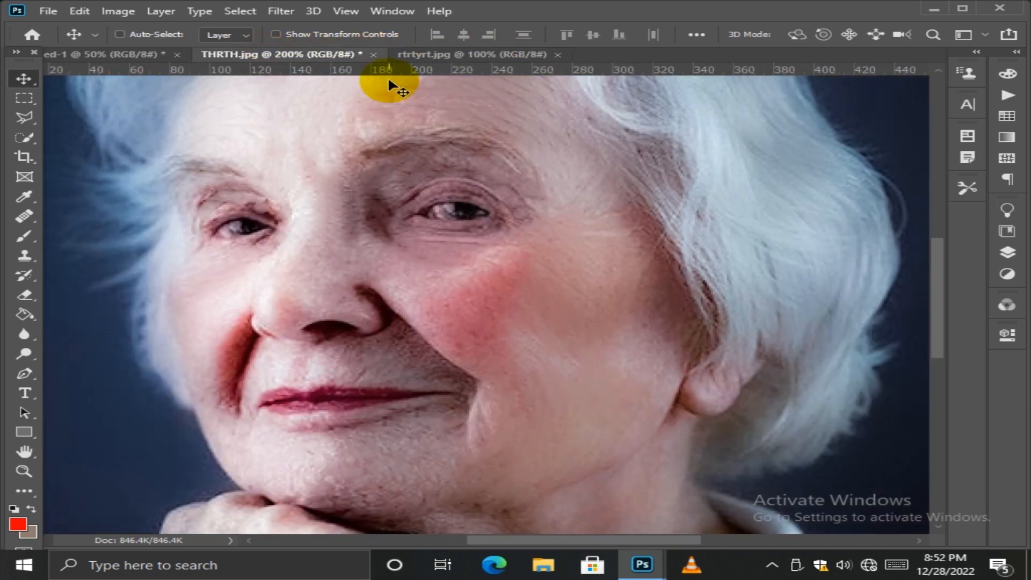
key(ctrl+minus)
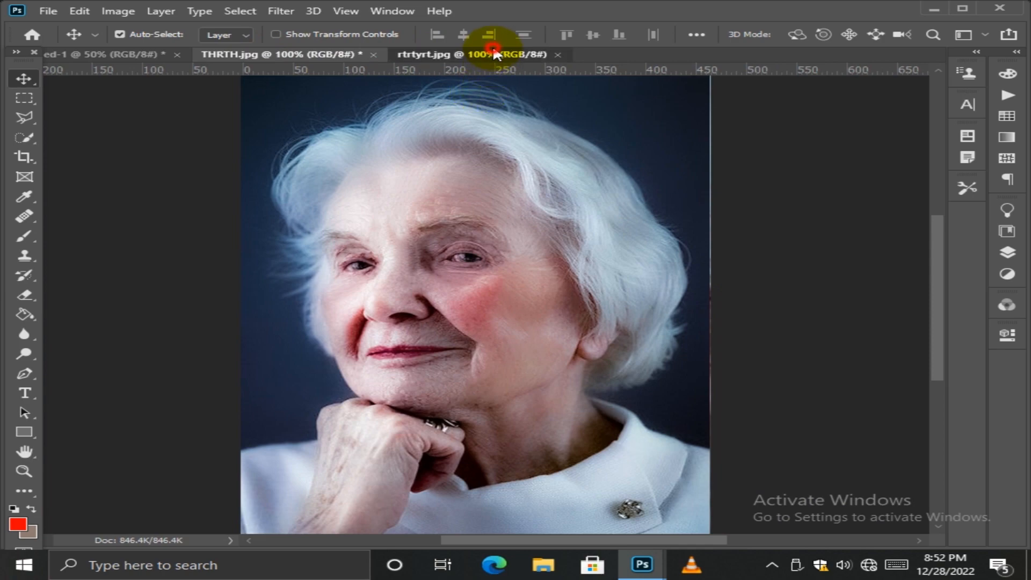
click(492, 54)
click(295, 54)
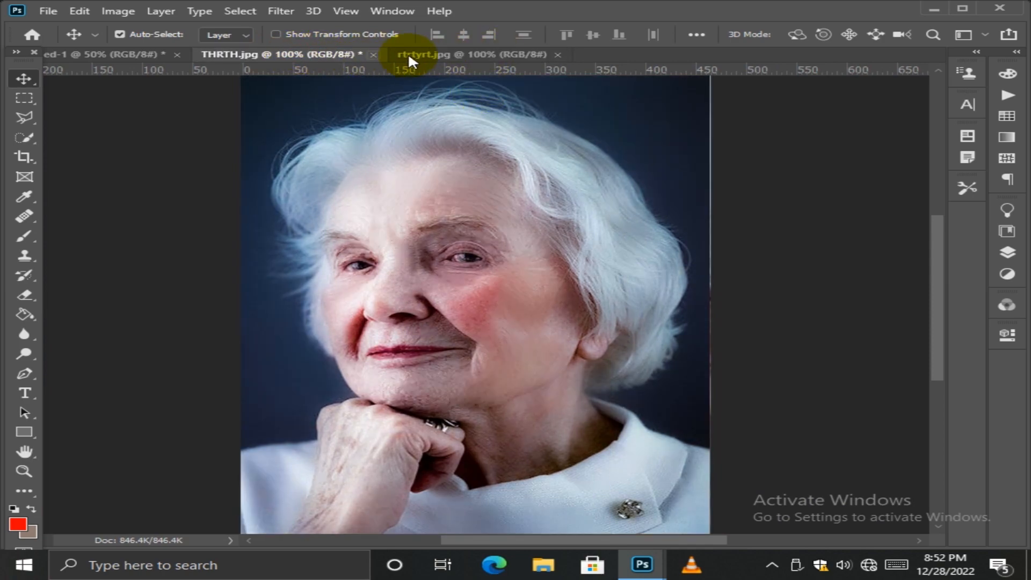
click(421, 54)
click(318, 54)
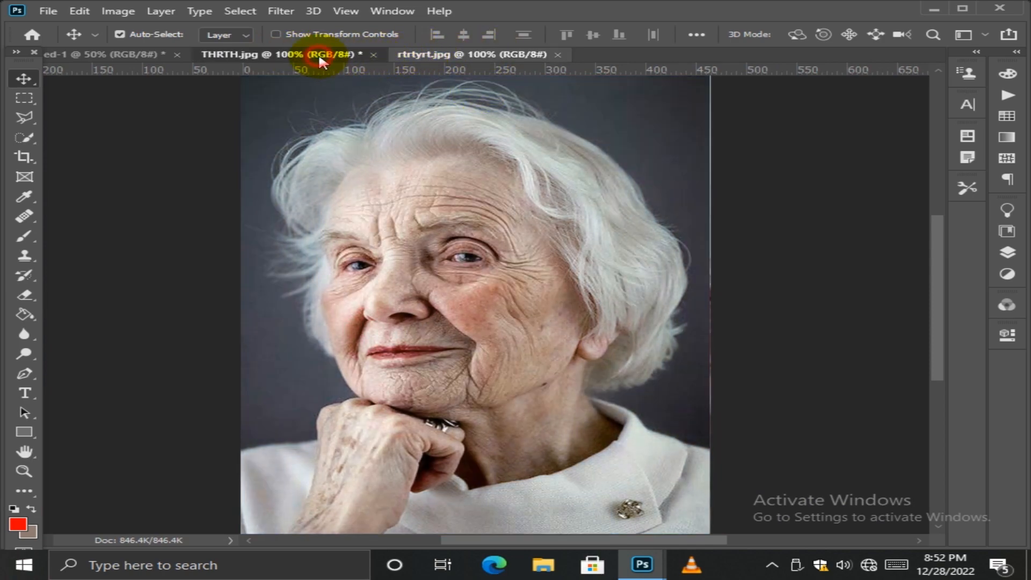
key(ctrl+minus)
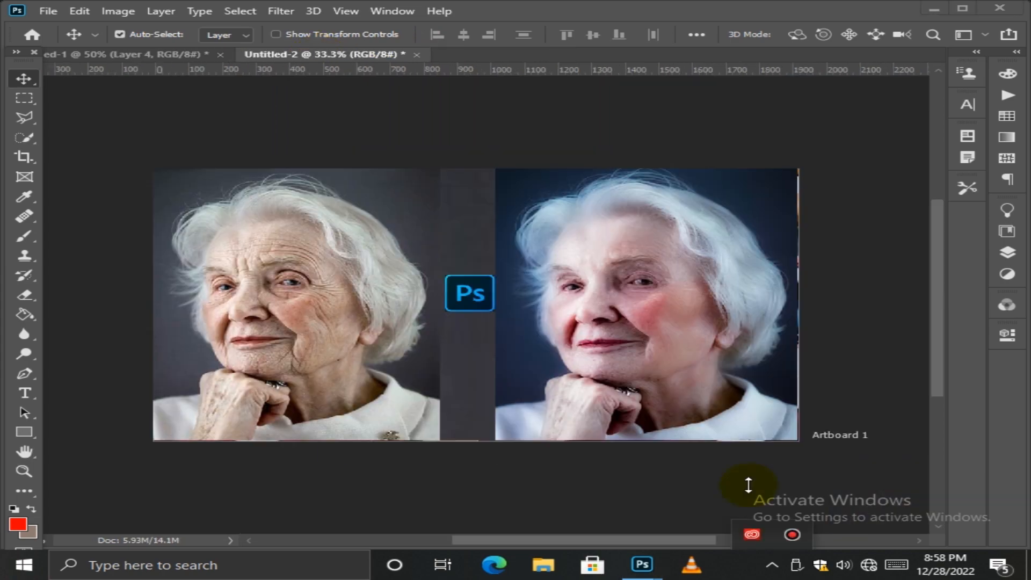
- Examine the side-by-side before and after portraits in the Untitled-2 document up close
click(730, 457)
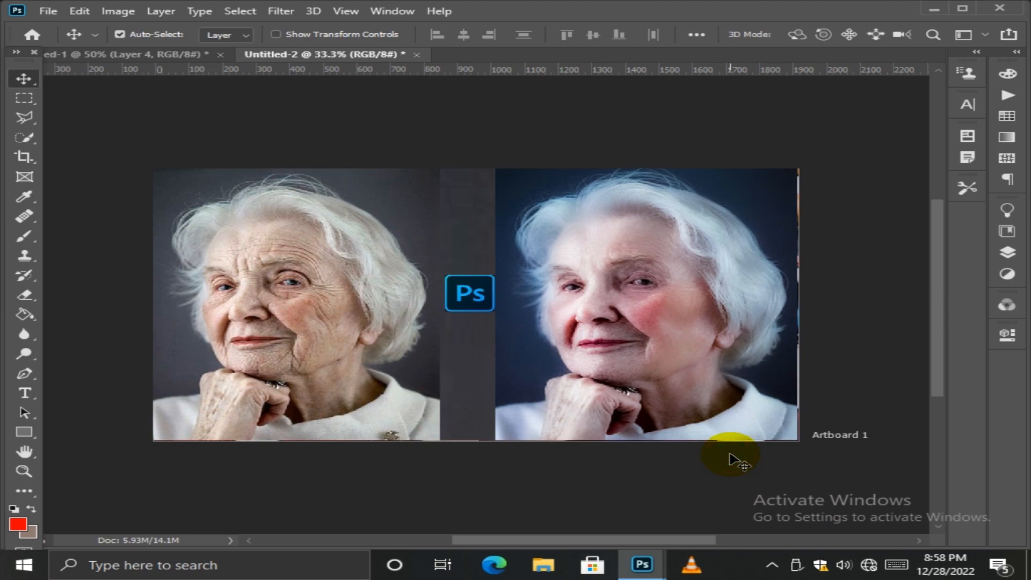
key(ctrl+plus)
key(ctrl+minus)
key(ctrl+plus)
key(ctrl+plus)
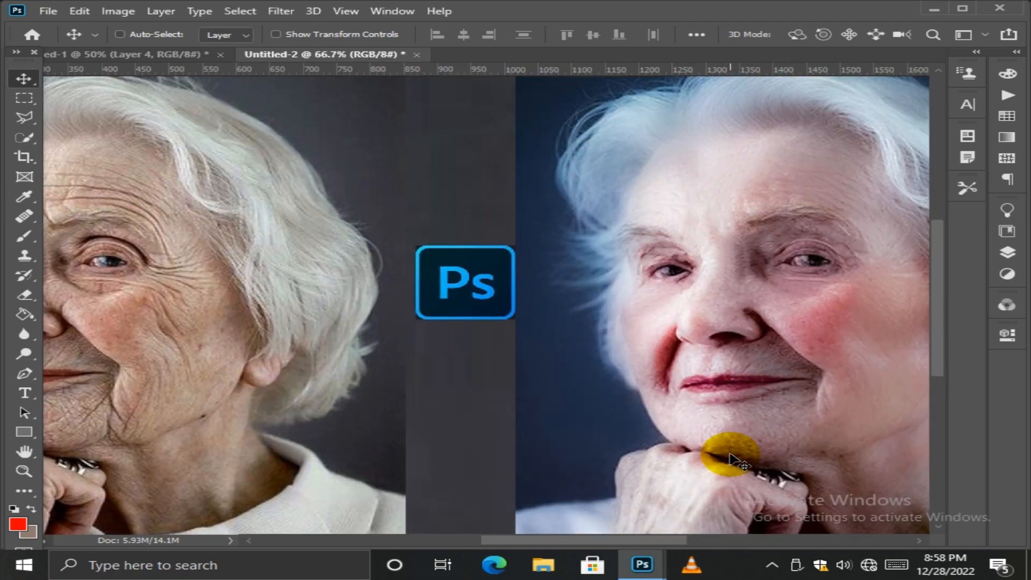